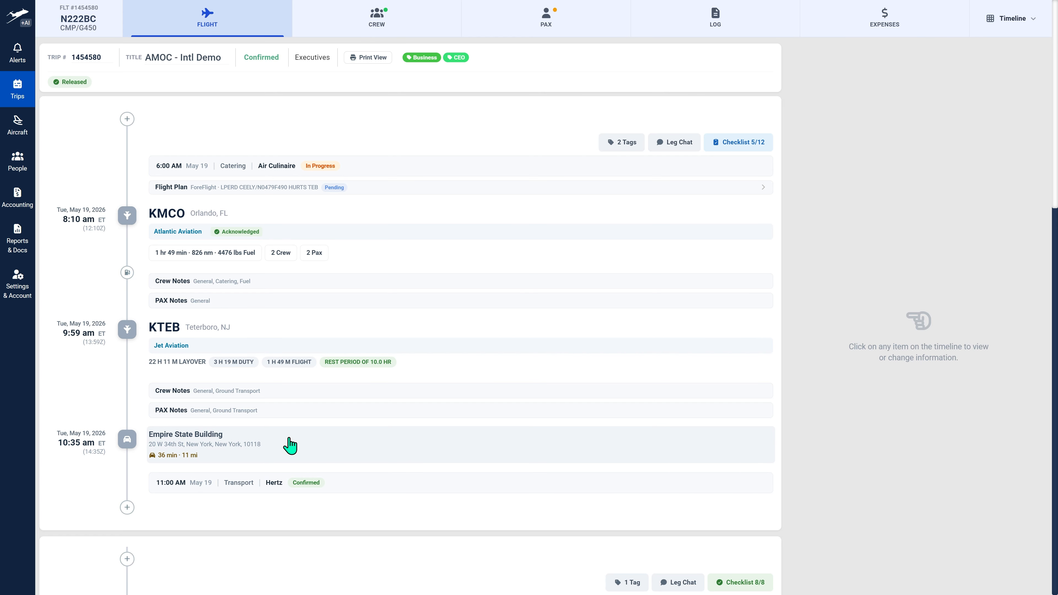
- Search the account settings for "reser" and open the Reservation Integrations settings
{"action": "left_click", "coordinate": [18, 291]}
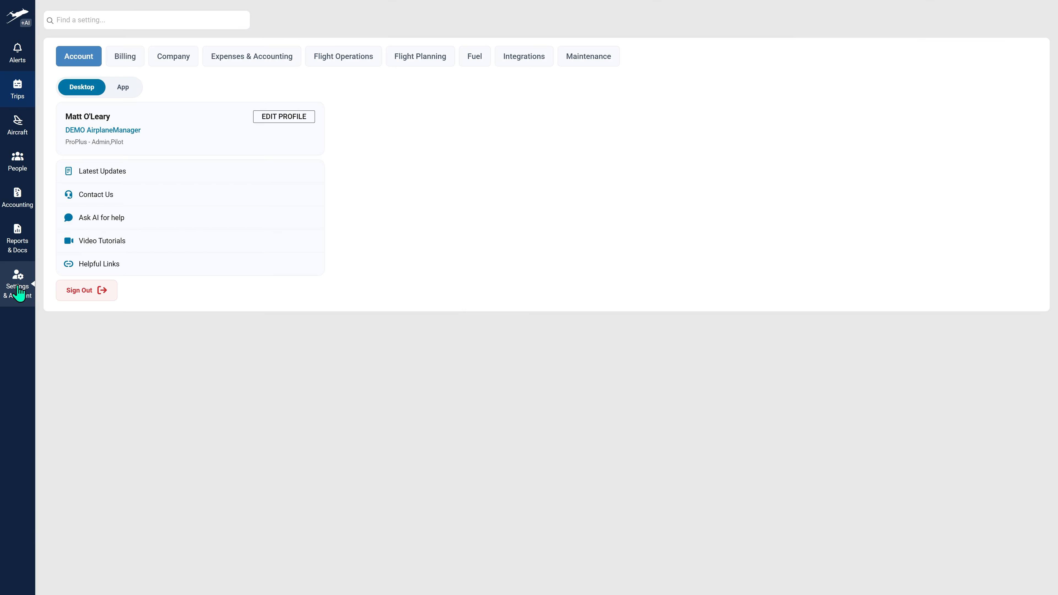
{"action": "left_click", "coordinate": [134, 20]}
{"action": "type", "text": "reser"}
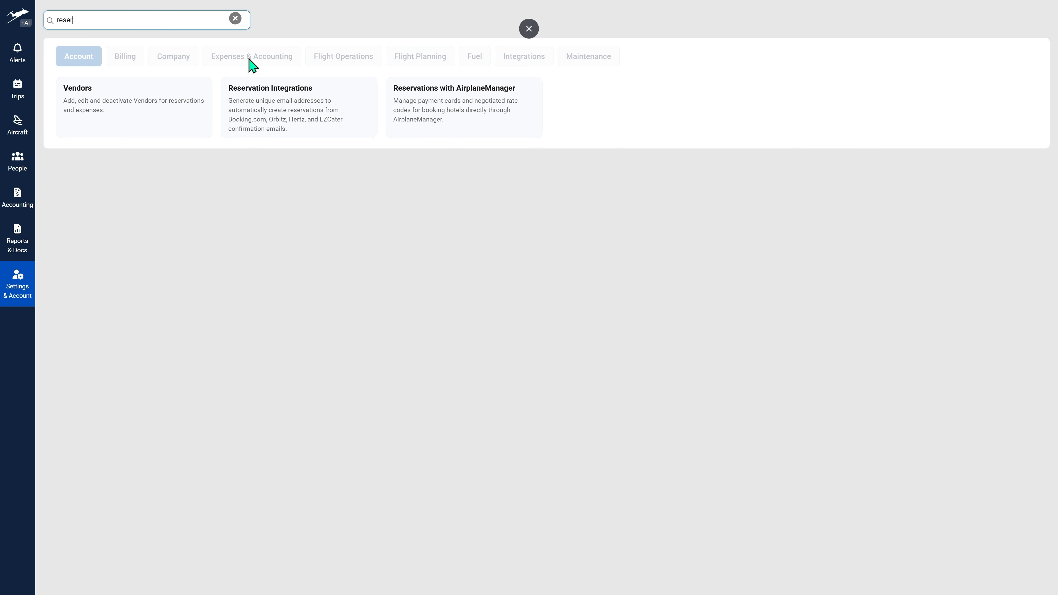
{"action": "left_click", "coordinate": [271, 106]}
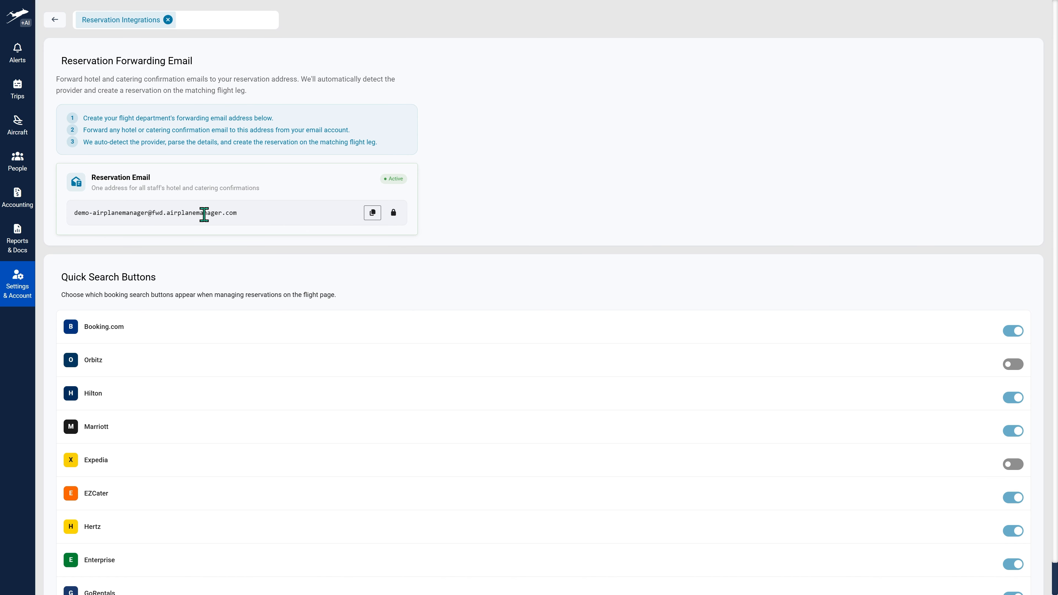
- Examine the reservation forwarding email address and the quick search switches for the booking providers
{"action": "left_click_drag", "start_coordinate": [150, 212], "coordinate": [75, 213]}
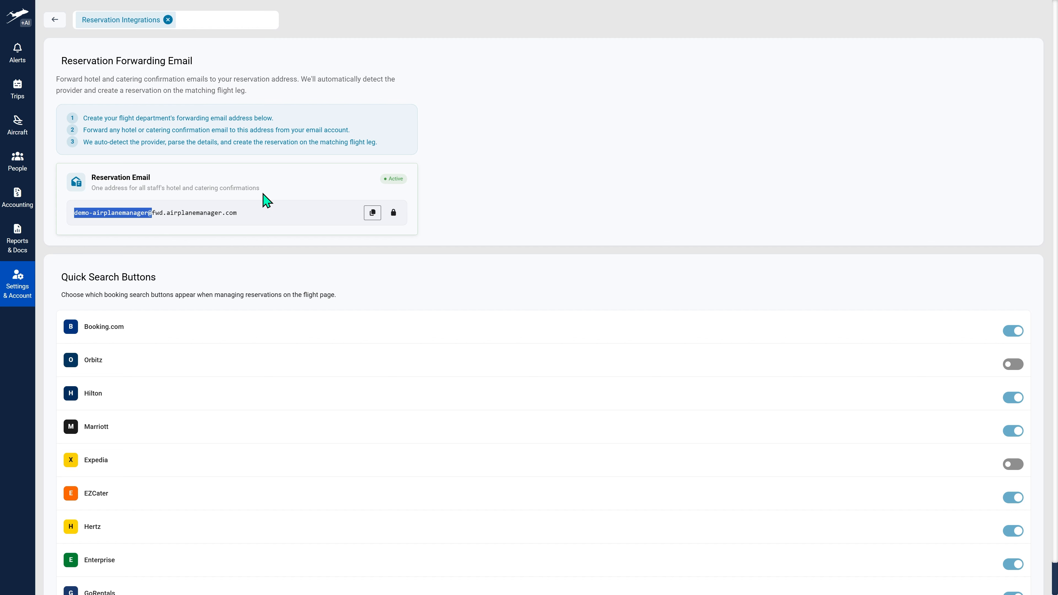
{"action": "left_click", "coordinate": [258, 220]}
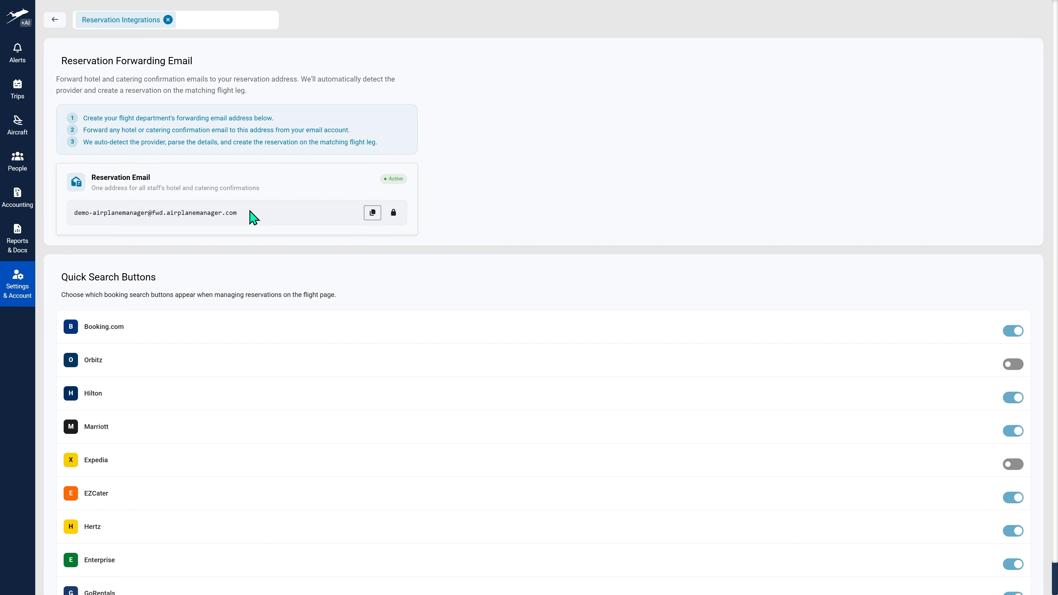
{"action": "scroll", "coordinate": [309, 225], "scroll_direction": "down", "scroll_amount": 1}
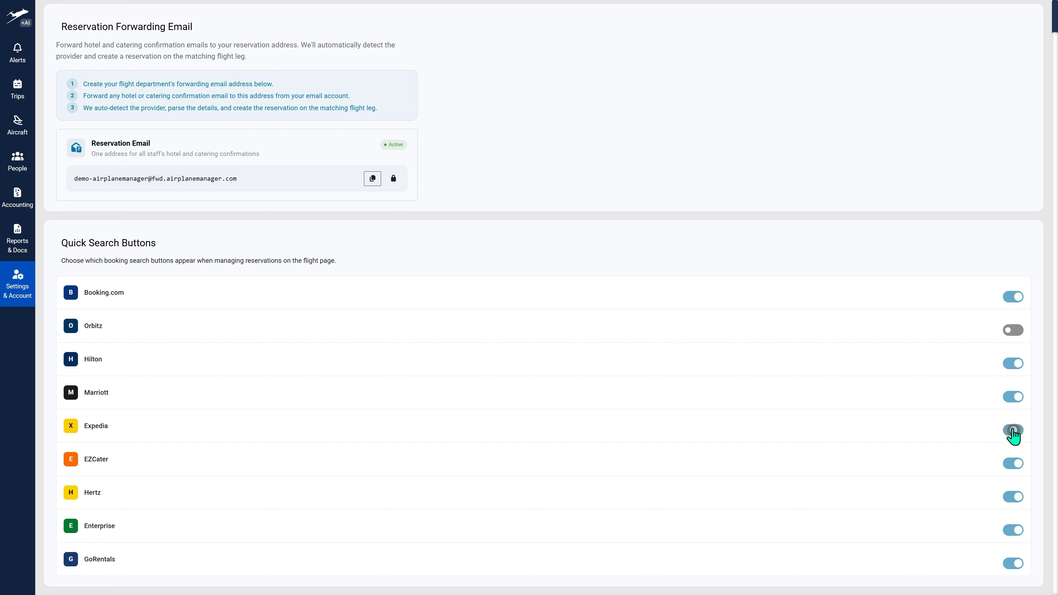
- Open the N222BC "AMOC - Intl Demo" trip from the May 2026 trips calendar
{"action": "mouse_move", "coordinate": [17, 93]}
{"action": "left_click", "coordinate": [59, 82]}
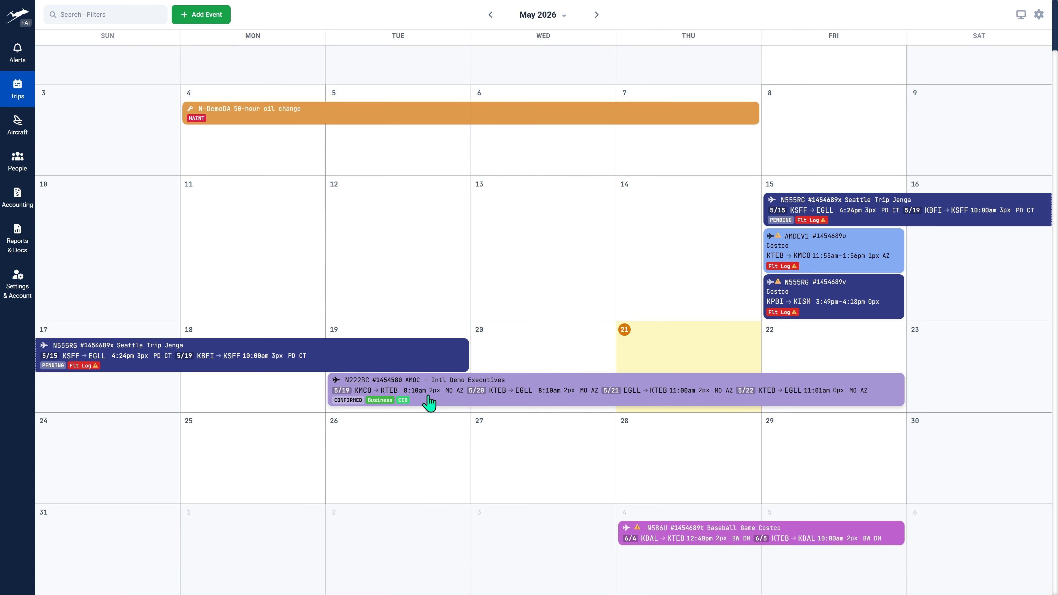
{"action": "left_click", "coordinate": [495, 403]}
{"action": "left_click", "coordinate": [328, 152]}
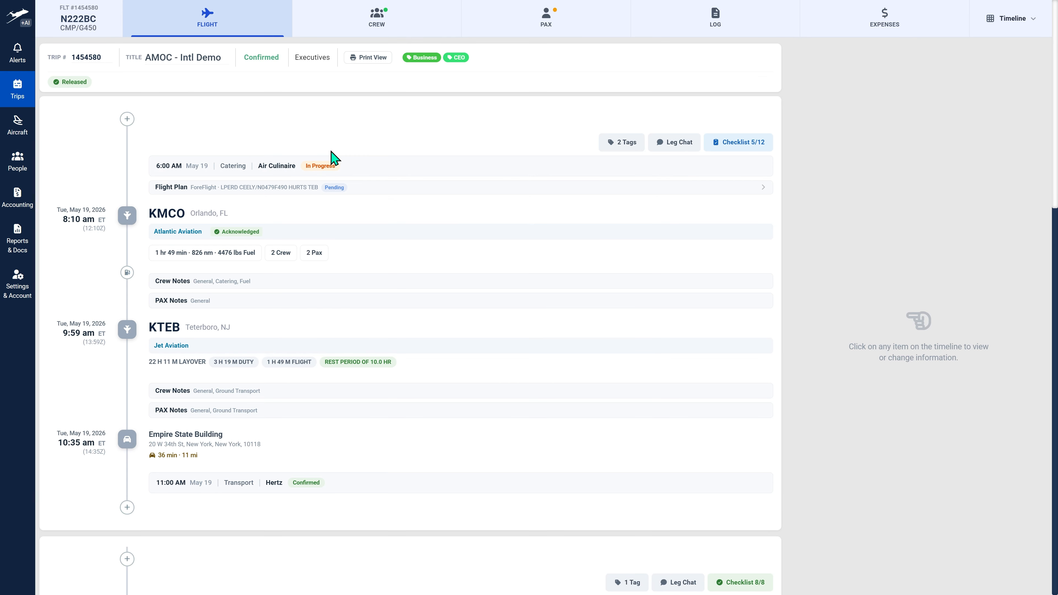
- View the crew reservation types offered before the KMCO departure, and close the reservation dialog
{"action": "left_click", "coordinate": [127, 119]}
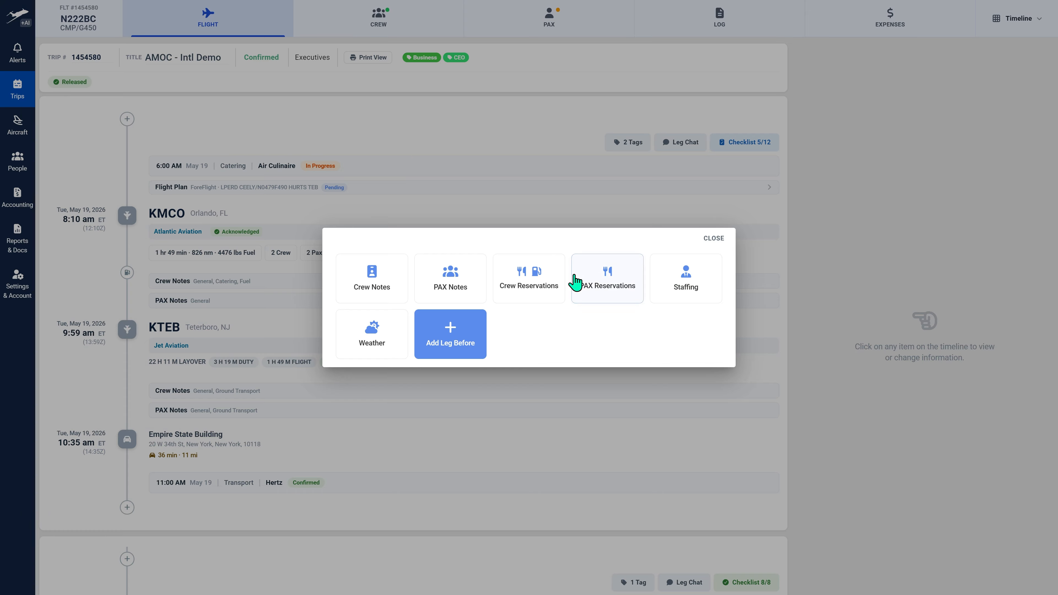
{"action": "left_click", "coordinate": [524, 288]}
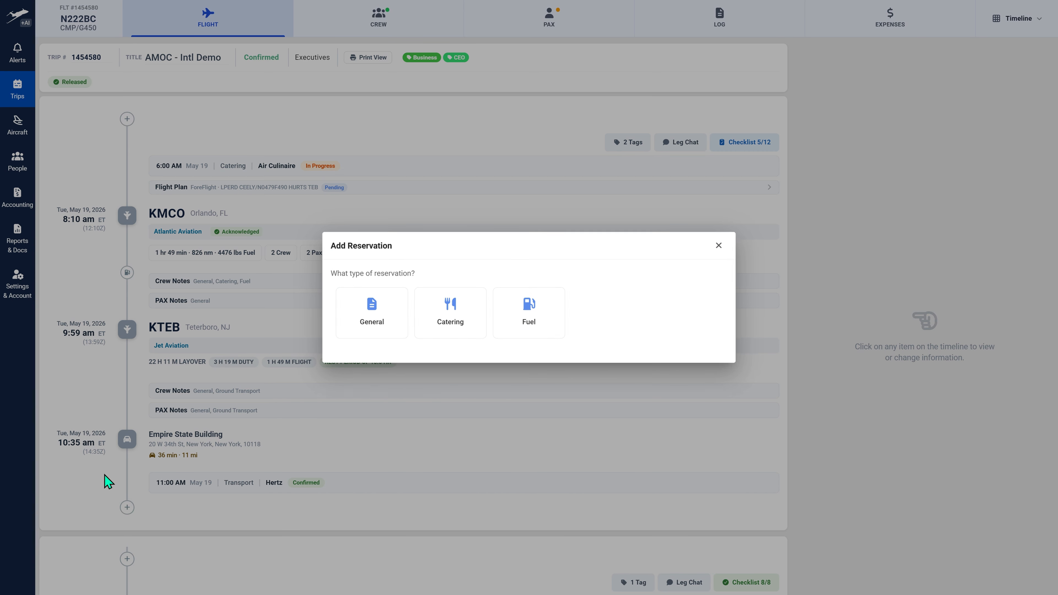
{"action": "left_click", "coordinate": [719, 246]}
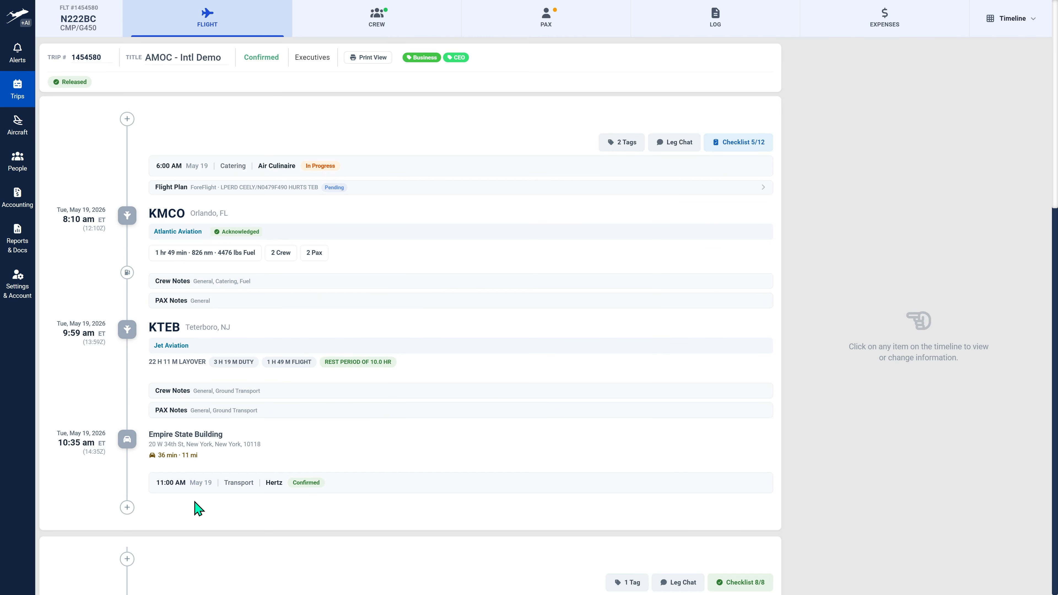
- Examine the new General crew reservation form for the KTEB arrival, including its additional details, and cancel it
{"action": "left_click", "coordinate": [127, 508]}
{"action": "left_click", "coordinate": [536, 295]}
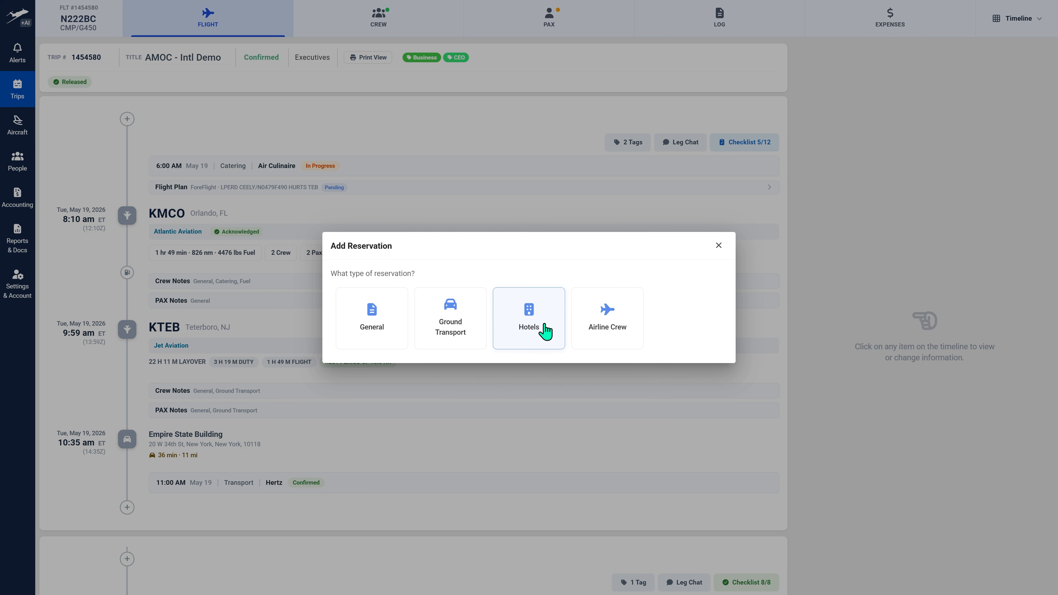
{"action": "left_click", "coordinate": [396, 313]}
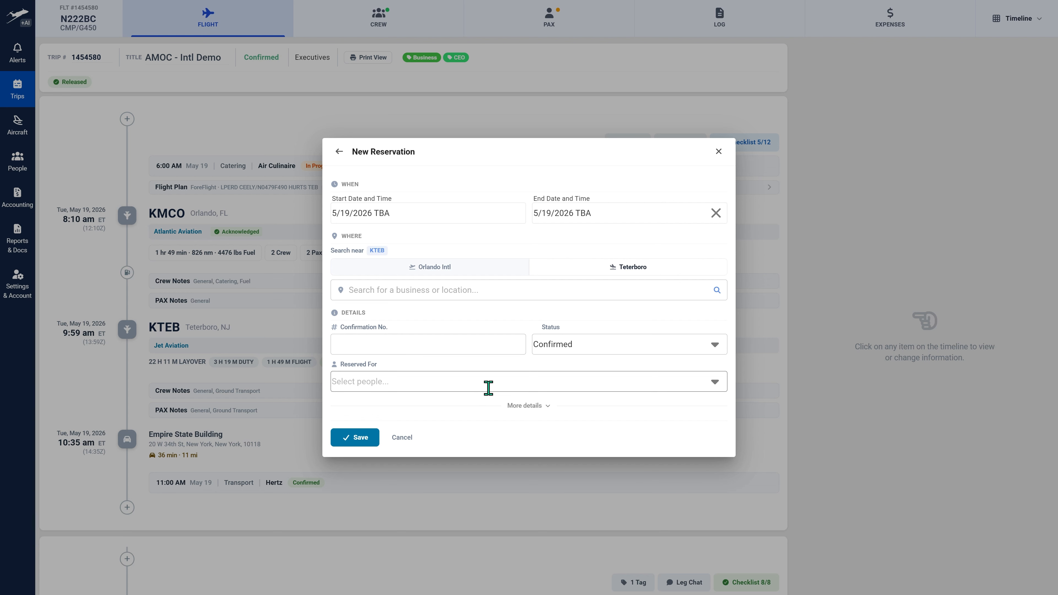
{"action": "left_click", "coordinate": [524, 406]}
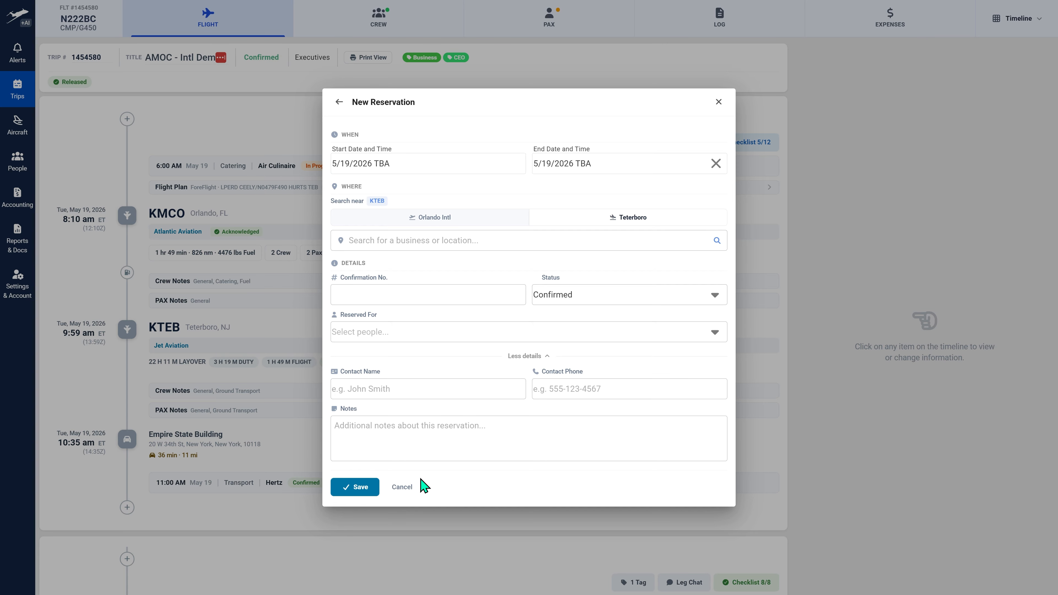
{"action": "left_click", "coordinate": [402, 487]}
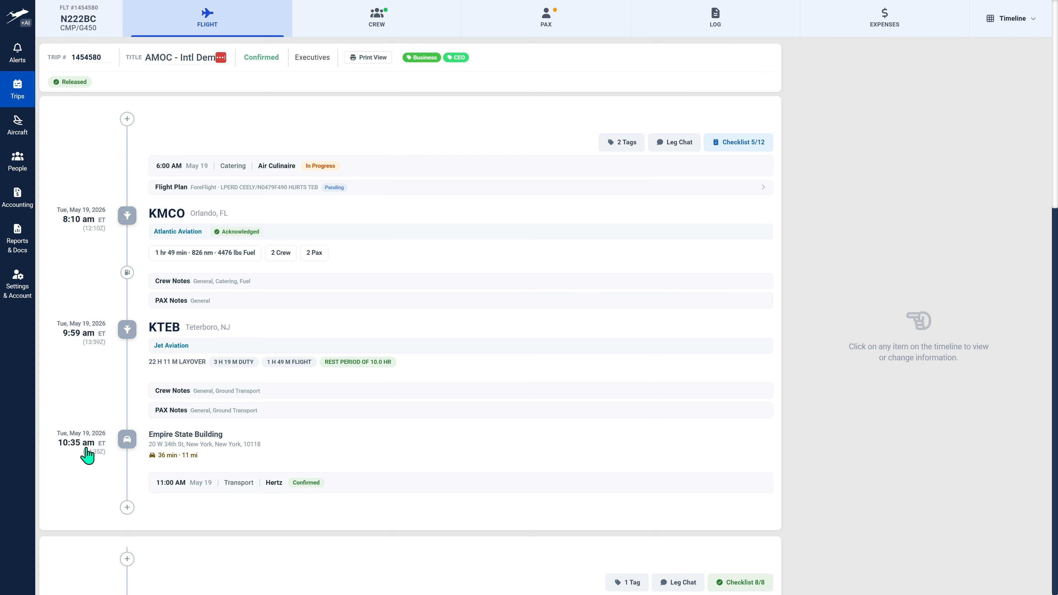
- Examine the crew hotel options for the KTEB arrival, checking Hilton's Teterboro search and the manual reservation form
{"action": "left_click", "coordinate": [127, 507]}
{"action": "left_click", "coordinate": [558, 294]}
{"action": "left_click", "coordinate": [527, 312]}
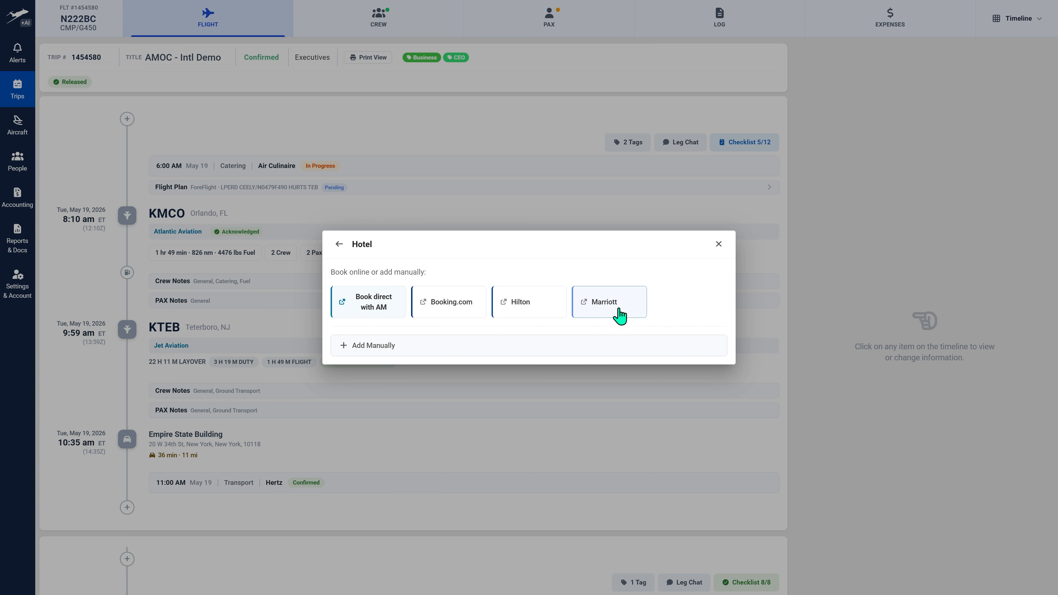
{"action": "left_click", "coordinate": [553, 309]}
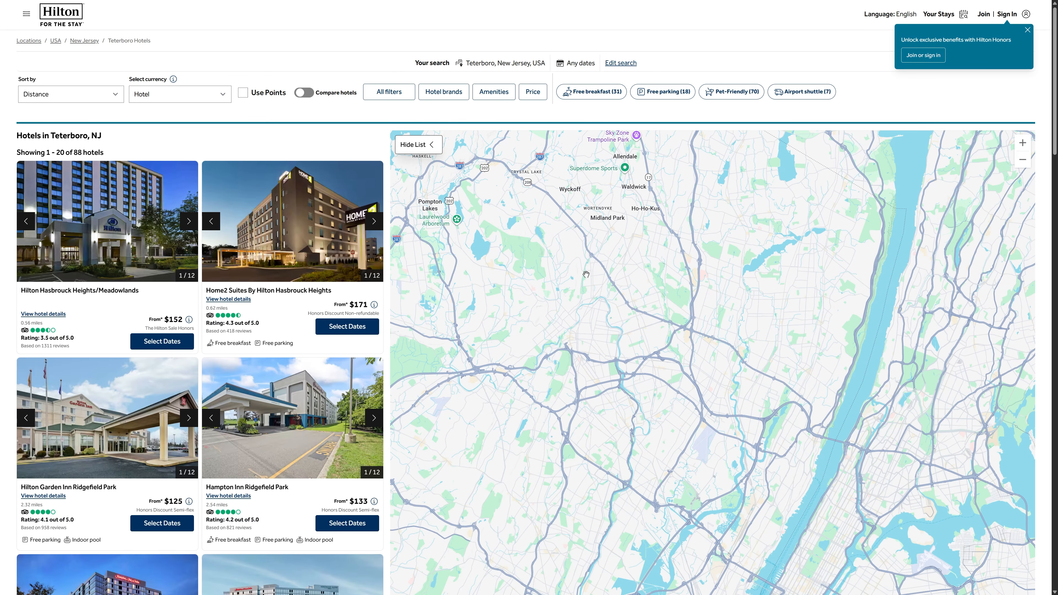
{"action": "key", "text": "ctrl+w"}
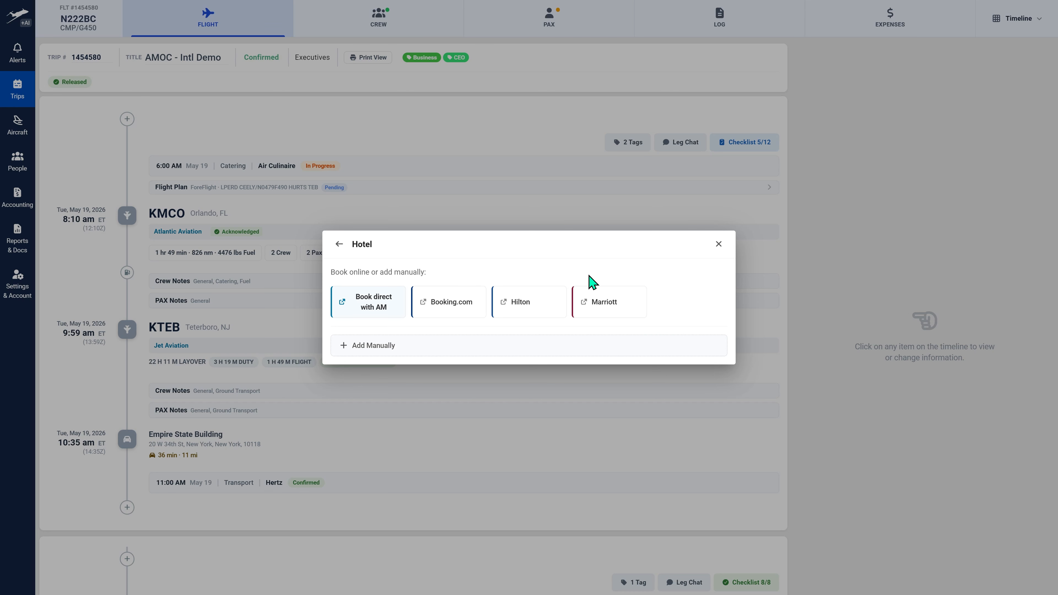
{"action": "left_click", "coordinate": [410, 358]}
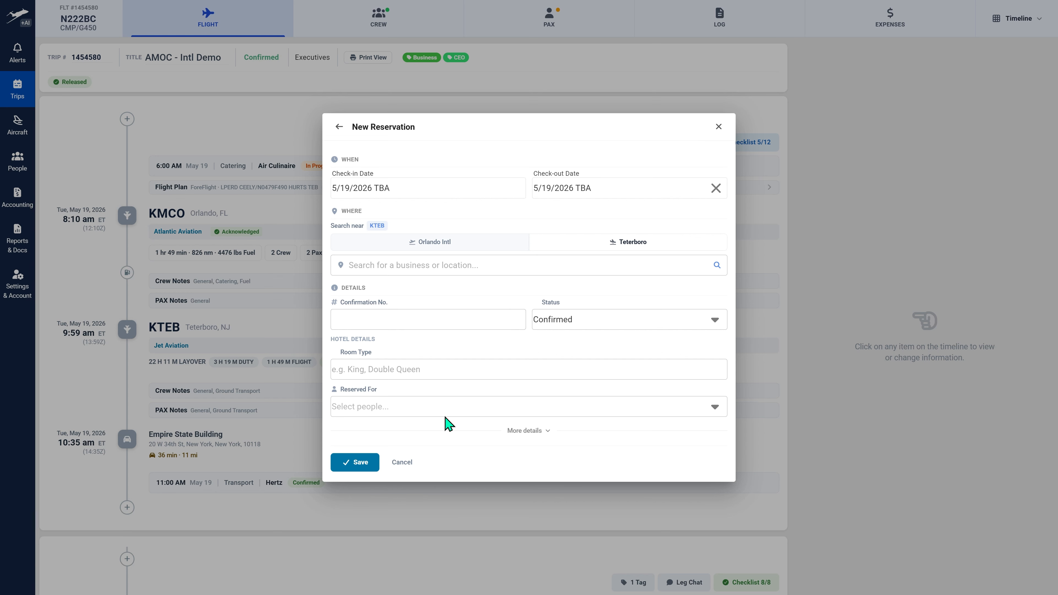
{"action": "left_click", "coordinate": [340, 127]}
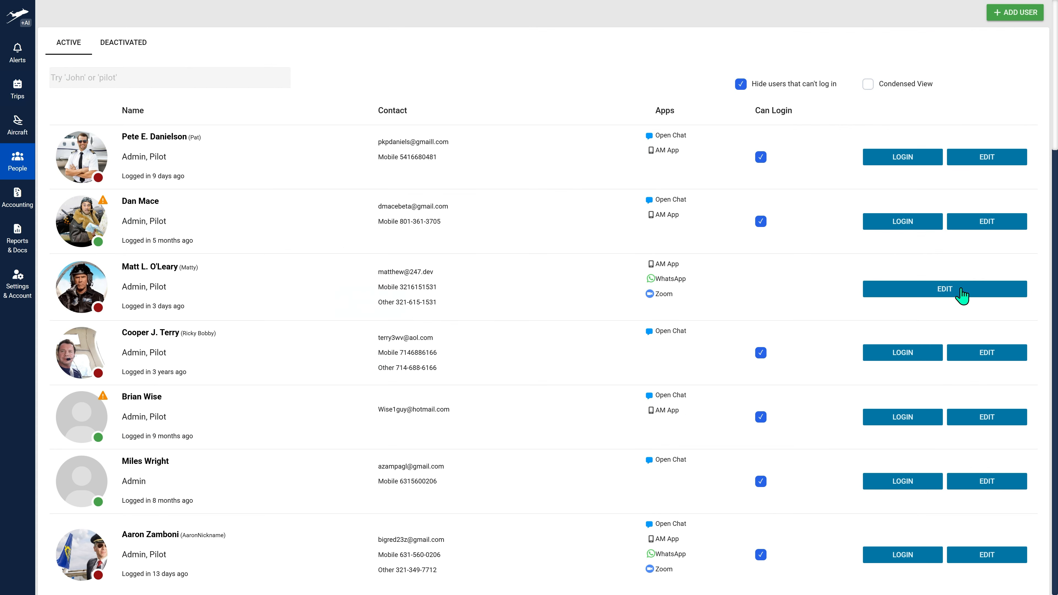
- Open the signed-in administrator's own staff profile, examine the new card form under Reservation Payments, and cancel it
{"action": "left_click", "coordinate": [963, 283]}
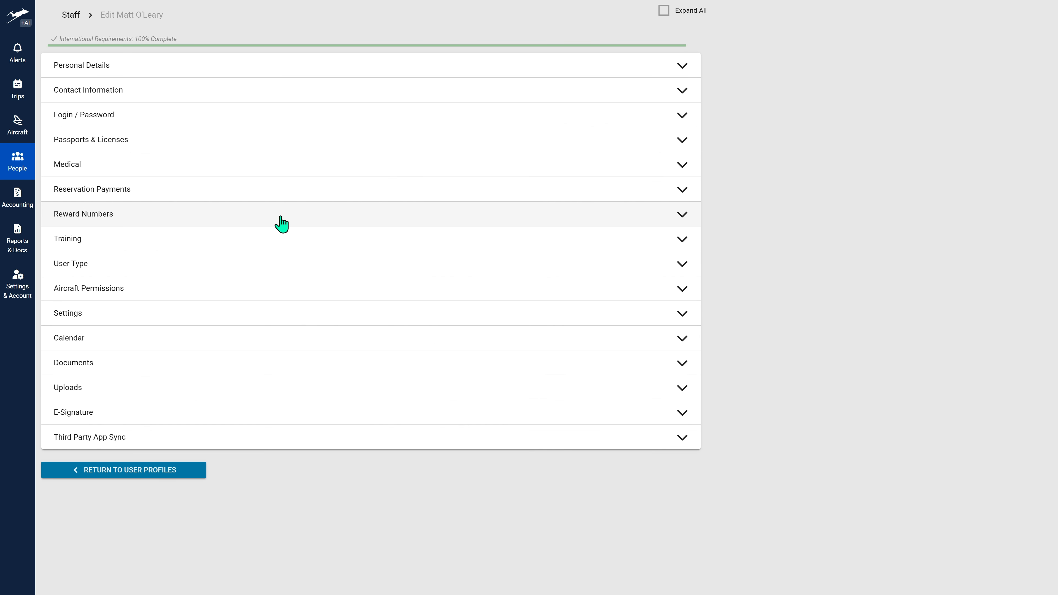
{"action": "left_click", "coordinate": [261, 204]}
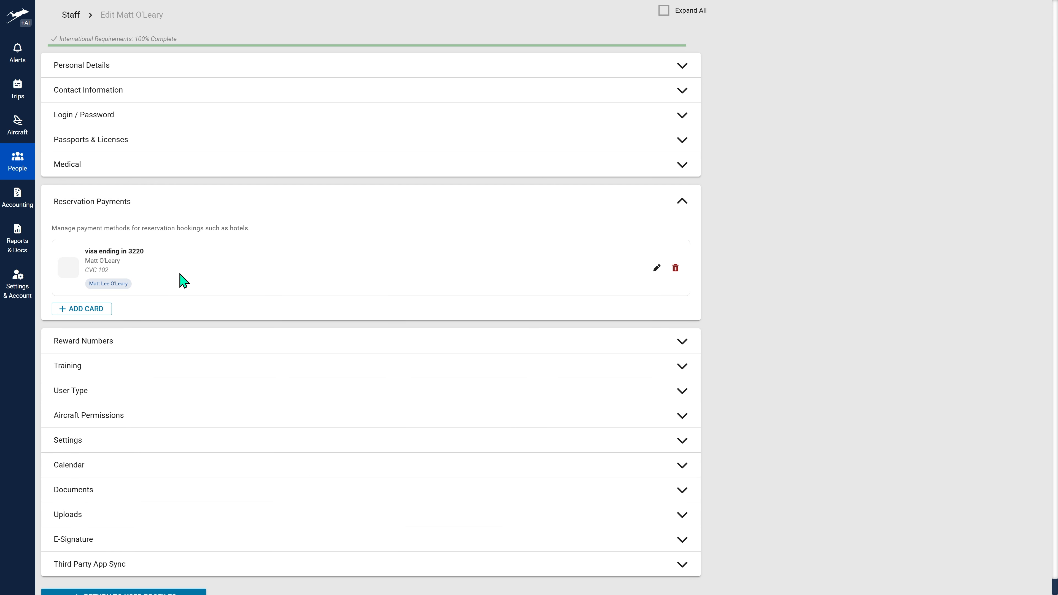
{"action": "left_click", "coordinate": [97, 309]}
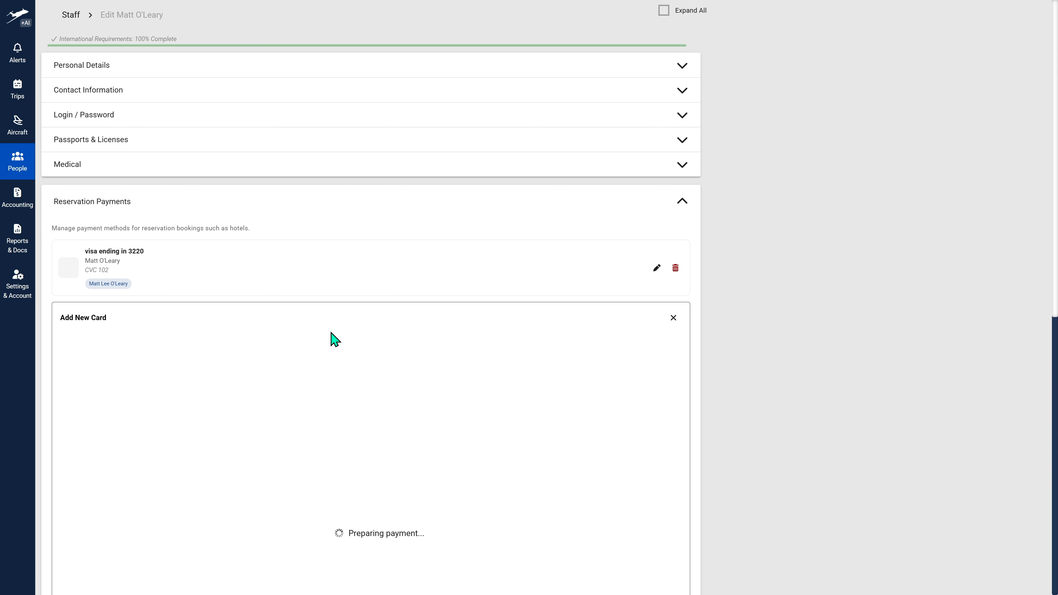
{"action": "scroll", "coordinate": [329, 340], "scroll_direction": "down", "scroll_amount": 5}
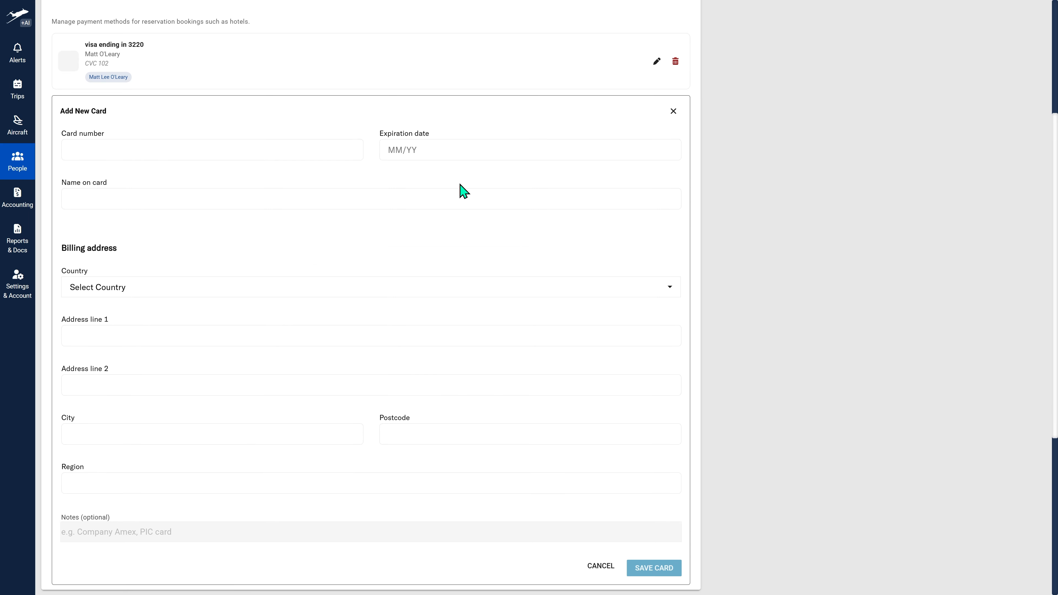
{"action": "scroll", "coordinate": [464, 192], "scroll_direction": "down", "scroll_amount": 1}
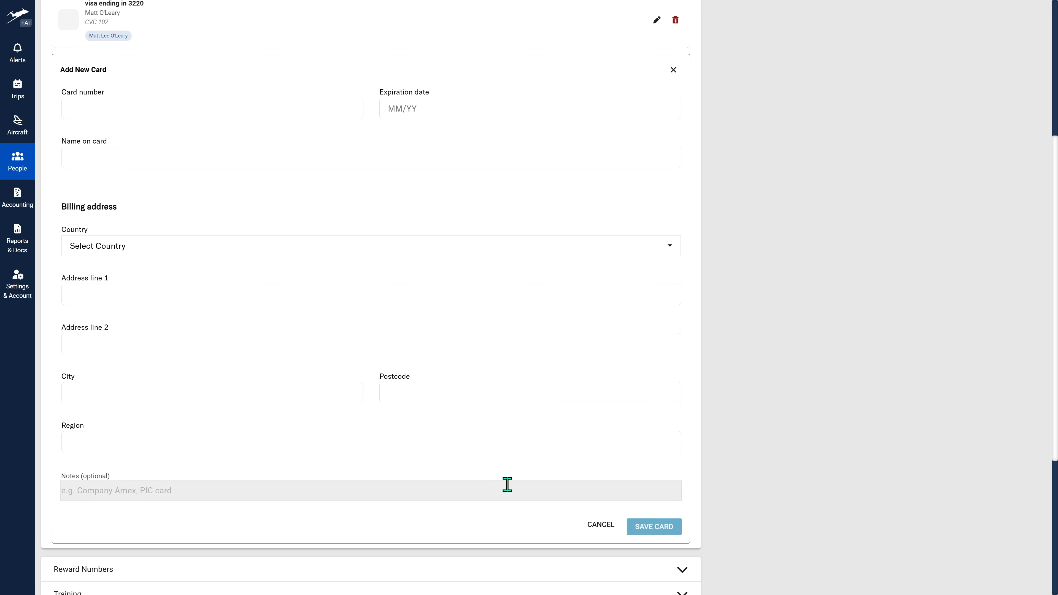
{"action": "left_click", "coordinate": [603, 529]}
- Search the account settings for "reser" and open Reservations with AirplaneManager
{"action": "left_click", "coordinate": [15, 299]}
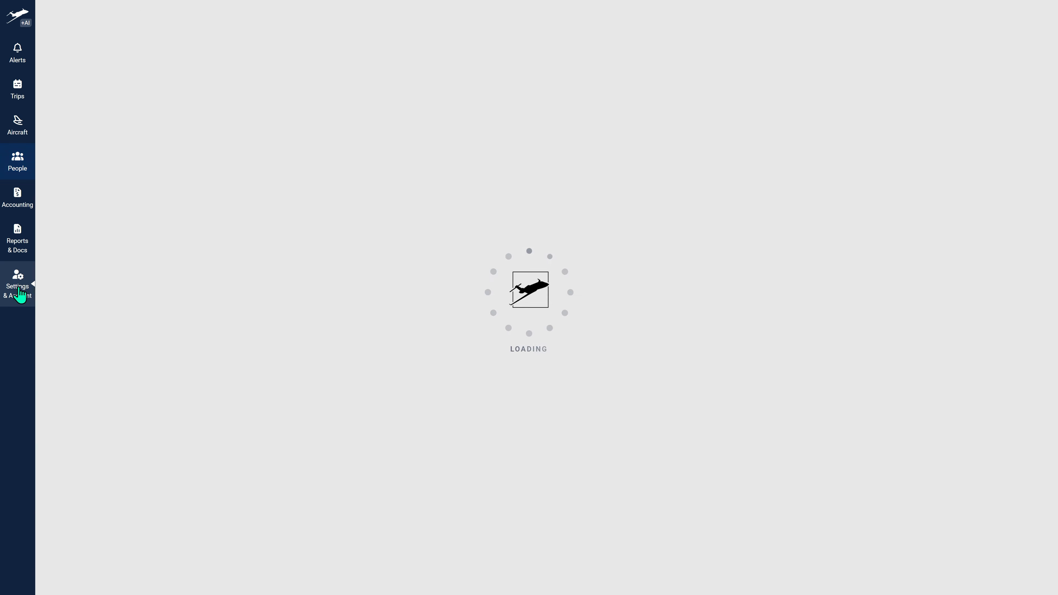
{"action": "left_click", "coordinate": [119, 19]}
{"action": "type", "text": "reser"}
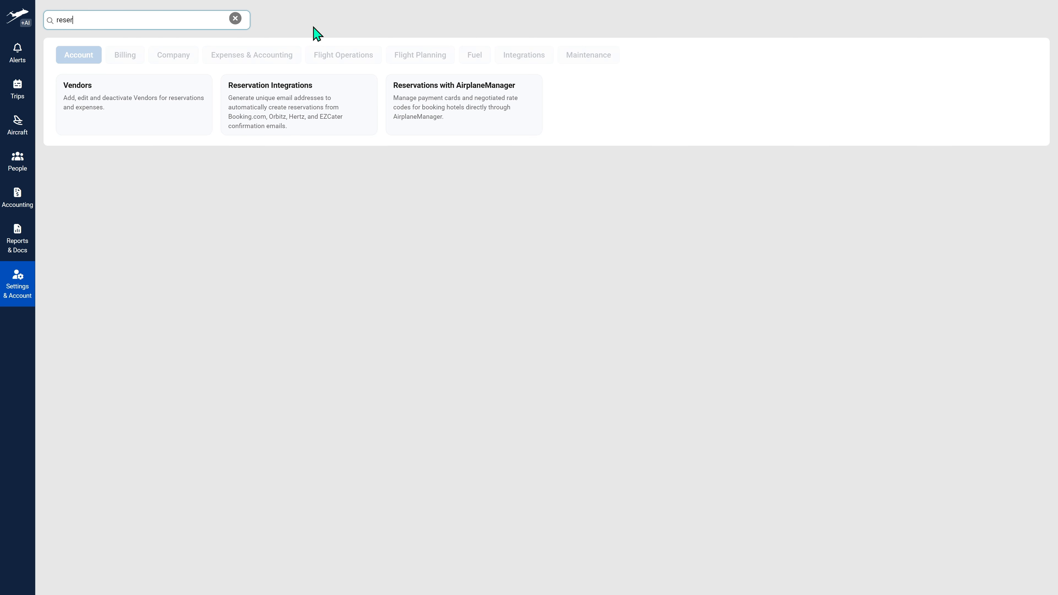
{"action": "left_click", "coordinate": [445, 99]}
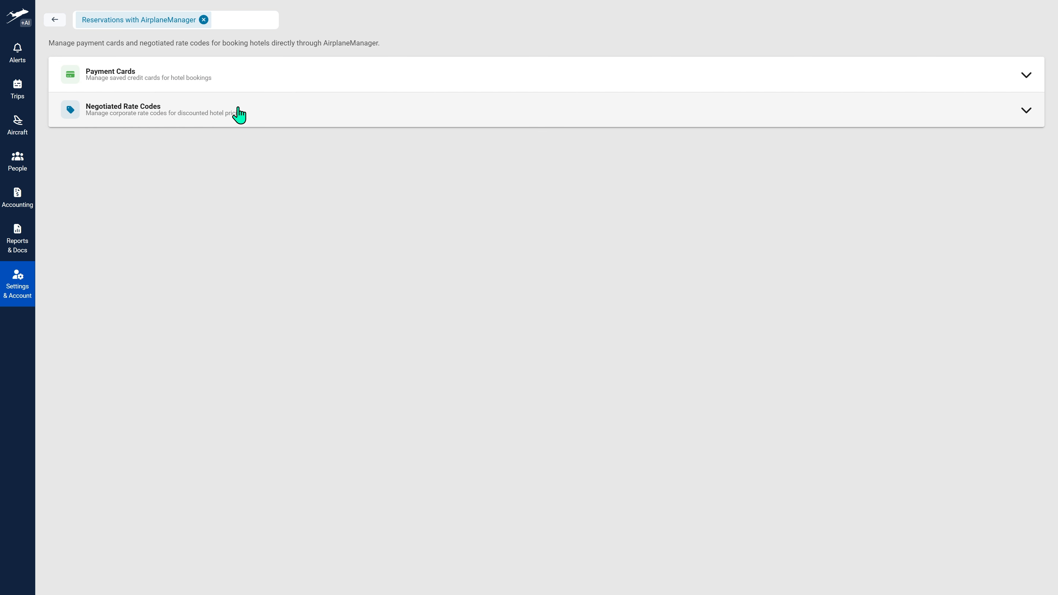
- Show the saved payment cards and negotiated rate codes, and open the form for a new rate code
{"action": "left_click", "coordinate": [247, 90]}
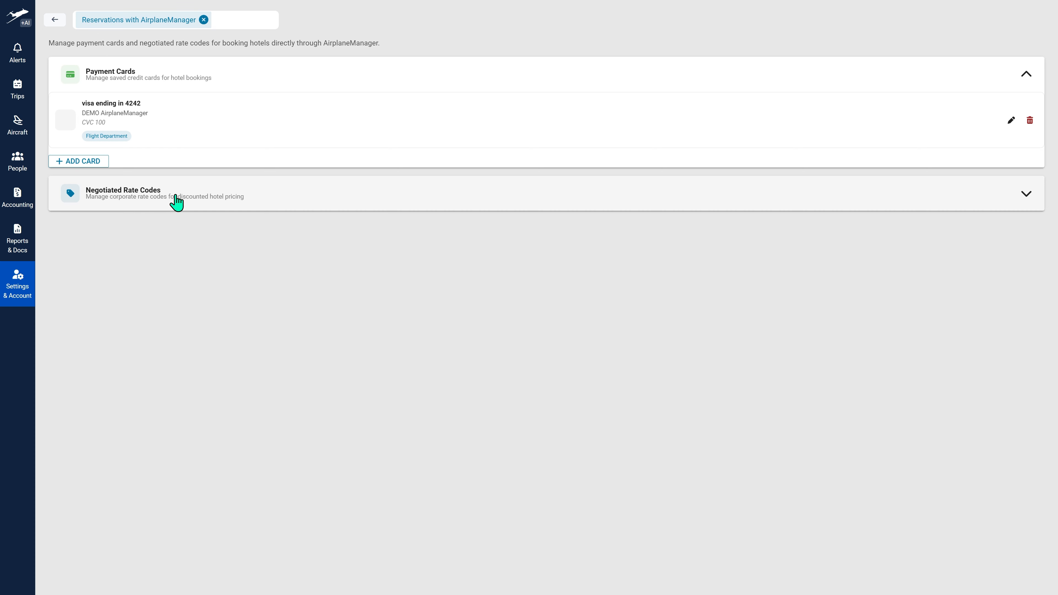
{"action": "left_click", "coordinate": [176, 203]}
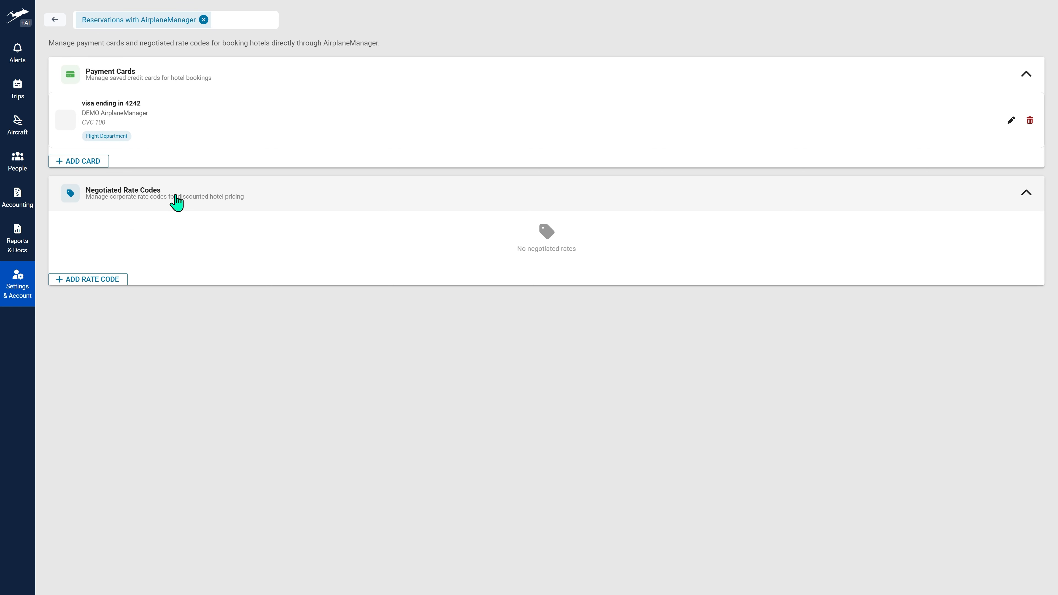
{"action": "left_click", "coordinate": [96, 280]}
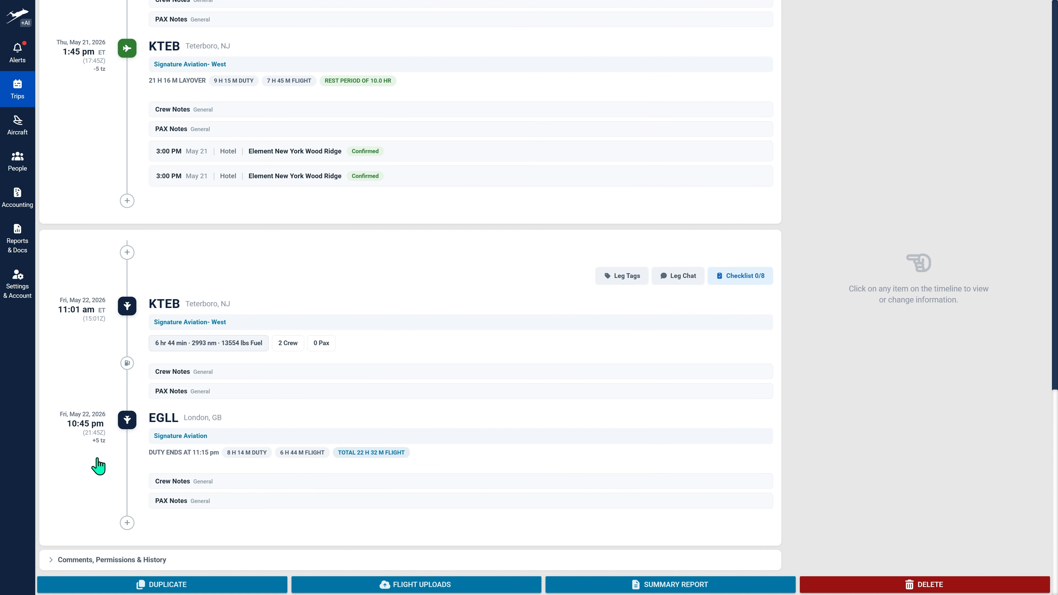
- Start a crew hotel reservation after the May 22 EGLL arrival and search hotels to book direct with AM
{"action": "left_click", "coordinate": [127, 523]}
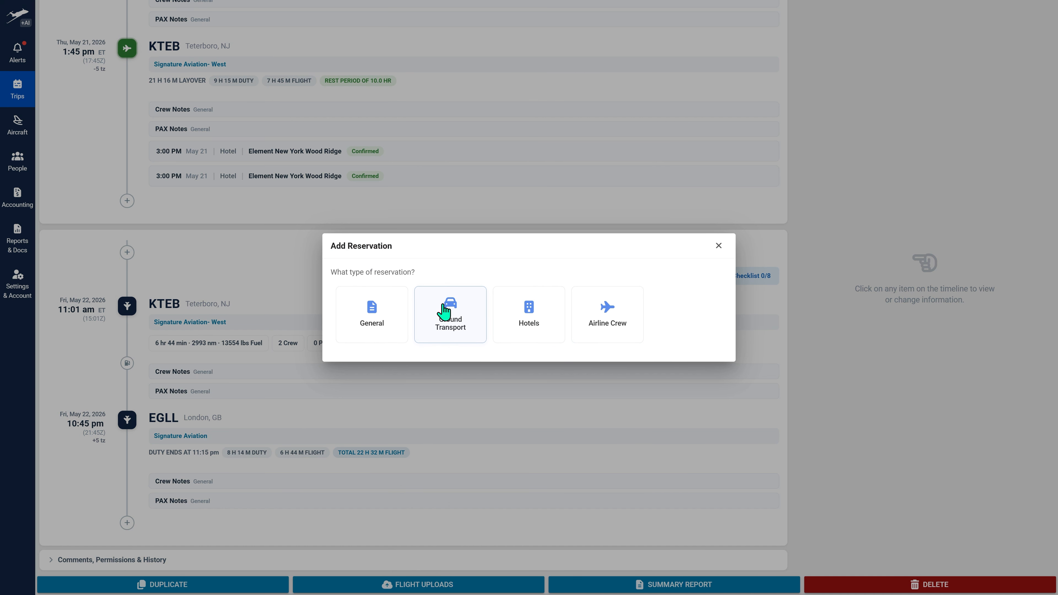
{"action": "left_click", "coordinate": [527, 312]}
{"action": "left_click", "coordinate": [360, 311]}
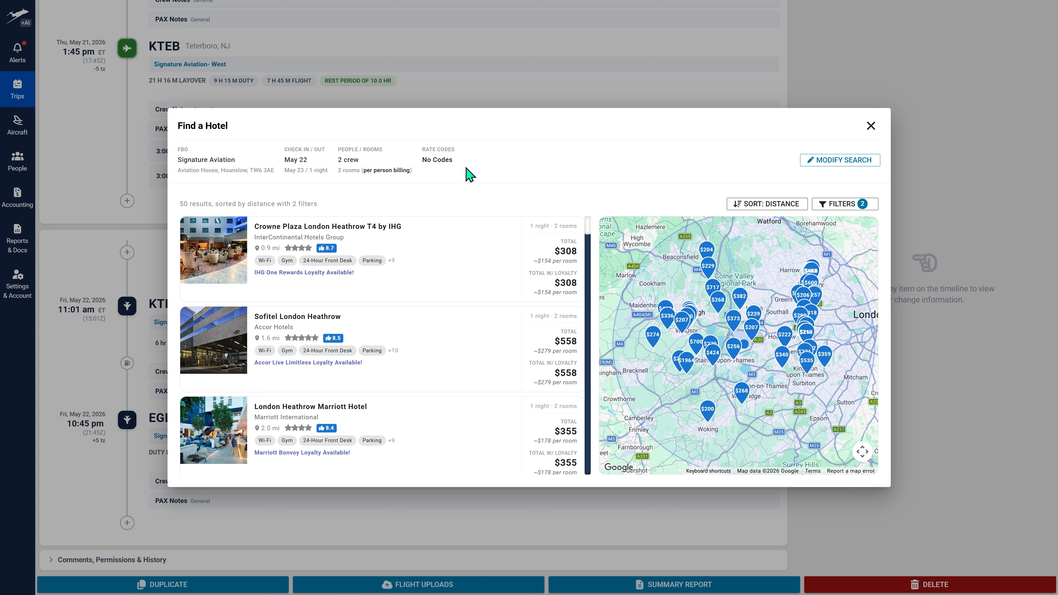
- Switch the hotel search to single billing and back to per person billing
{"action": "left_click", "coordinate": [384, 171]}
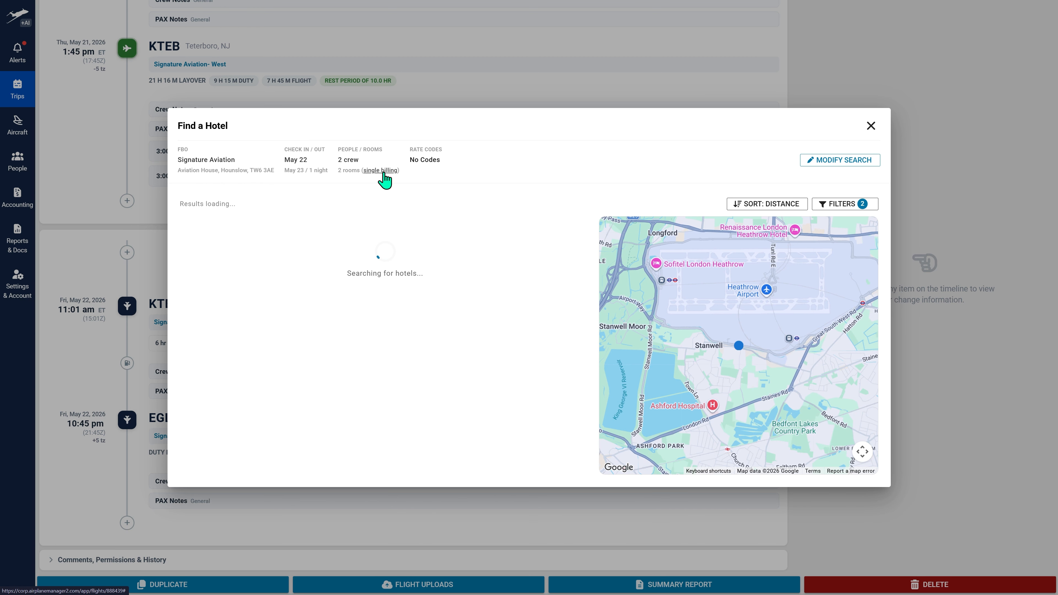
{"action": "left_click", "coordinate": [384, 171]}
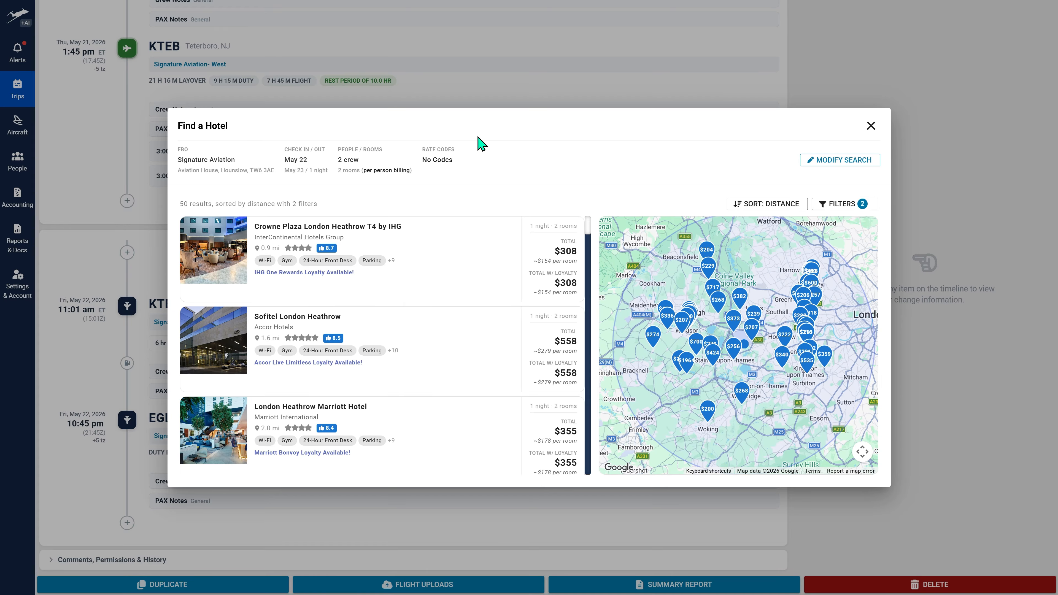
- Filter the hotel results to loyalty hotels only
{"action": "left_click", "coordinate": [833, 204]}
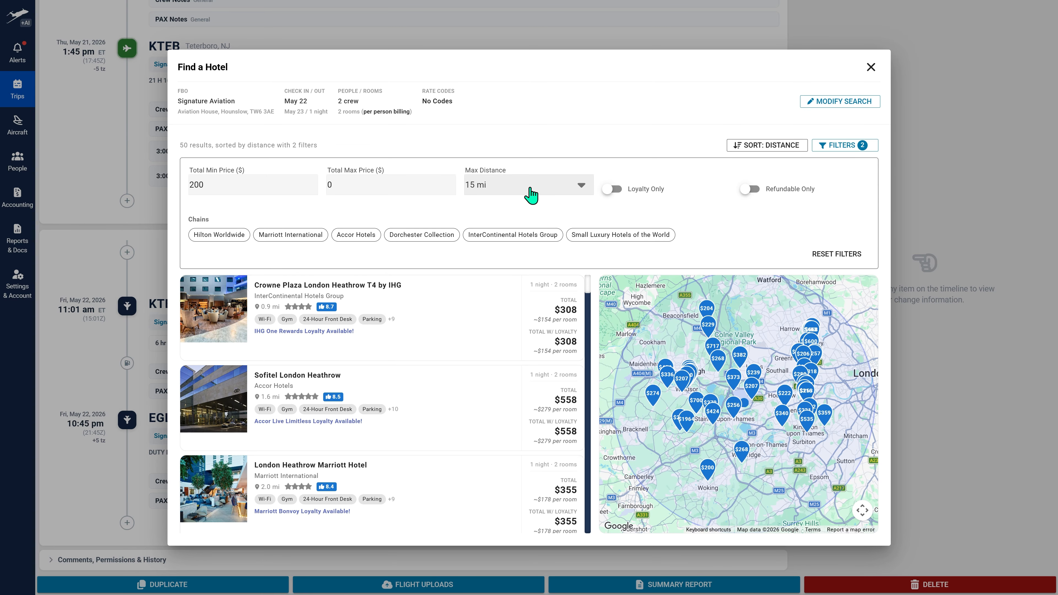
{"action": "left_click", "coordinate": [612, 190]}
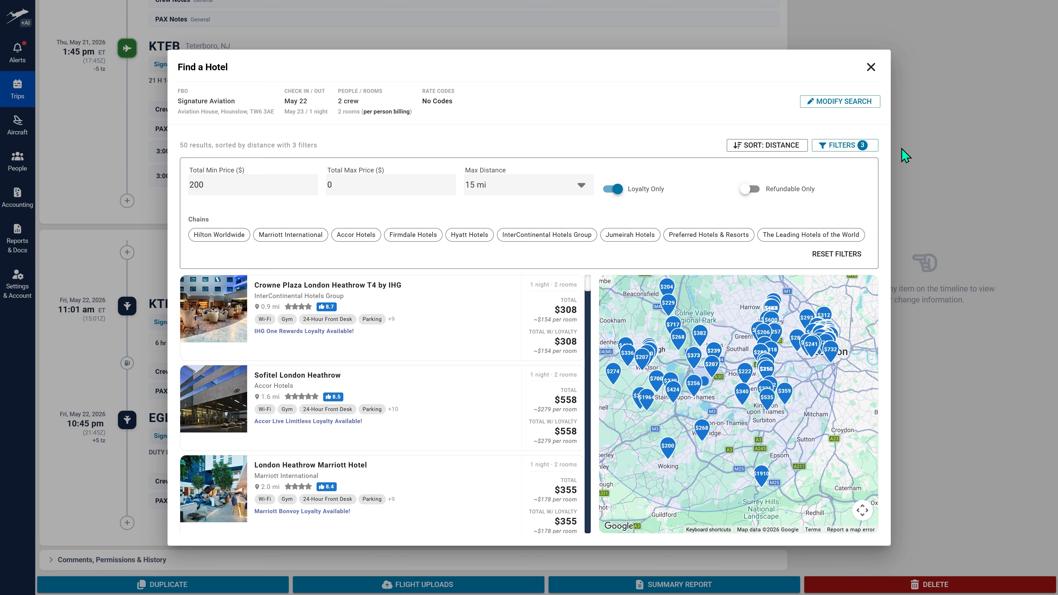
{"action": "left_click", "coordinate": [859, 146]}
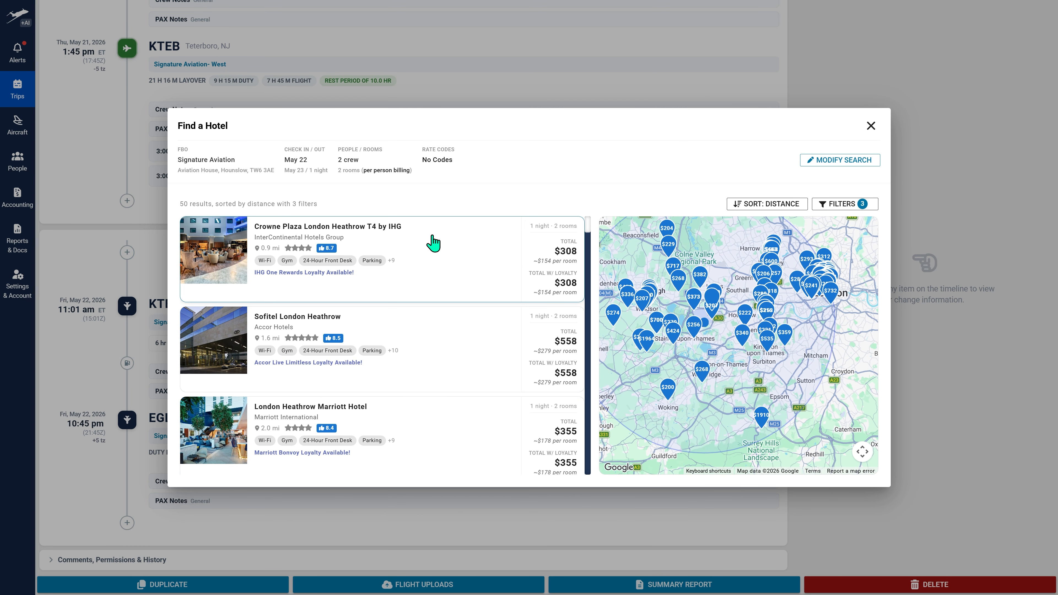
- Browse the hotel results, preview Heathrow Haven on the map, and open Crowne Plaza London Heathrow T4 by IHG
{"action": "scroll", "coordinate": [449, 397], "scroll_direction": "down", "scroll_amount": 5}
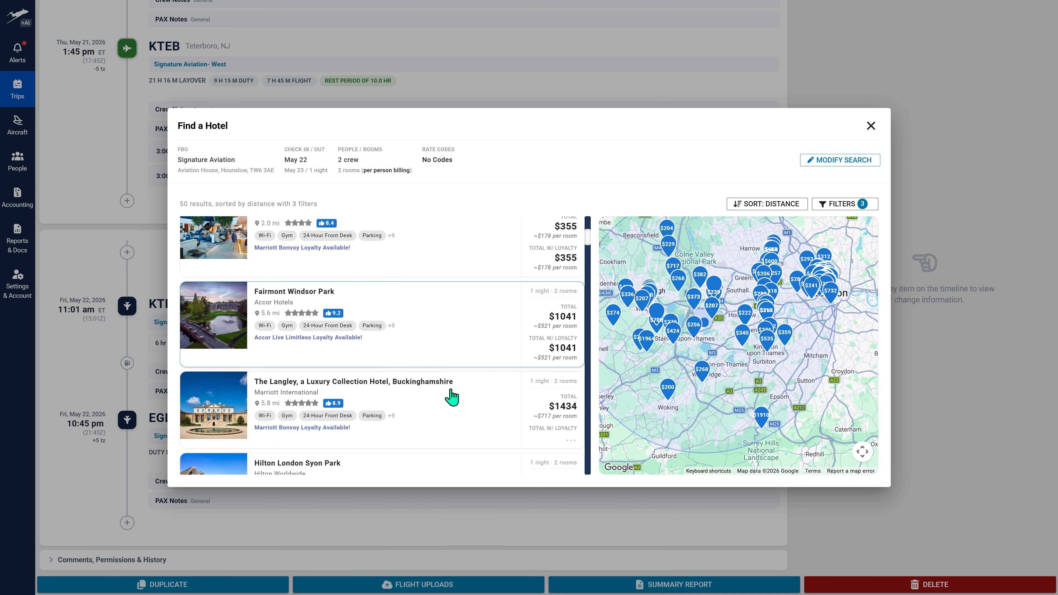
{"action": "scroll", "coordinate": [451, 395], "scroll_direction": "down", "scroll_amount": 4}
{"action": "scroll", "coordinate": [451, 391], "scroll_direction": "up", "scroll_amount": 4}
{"action": "scroll", "coordinate": [450, 391], "scroll_direction": "up", "scroll_amount": 6}
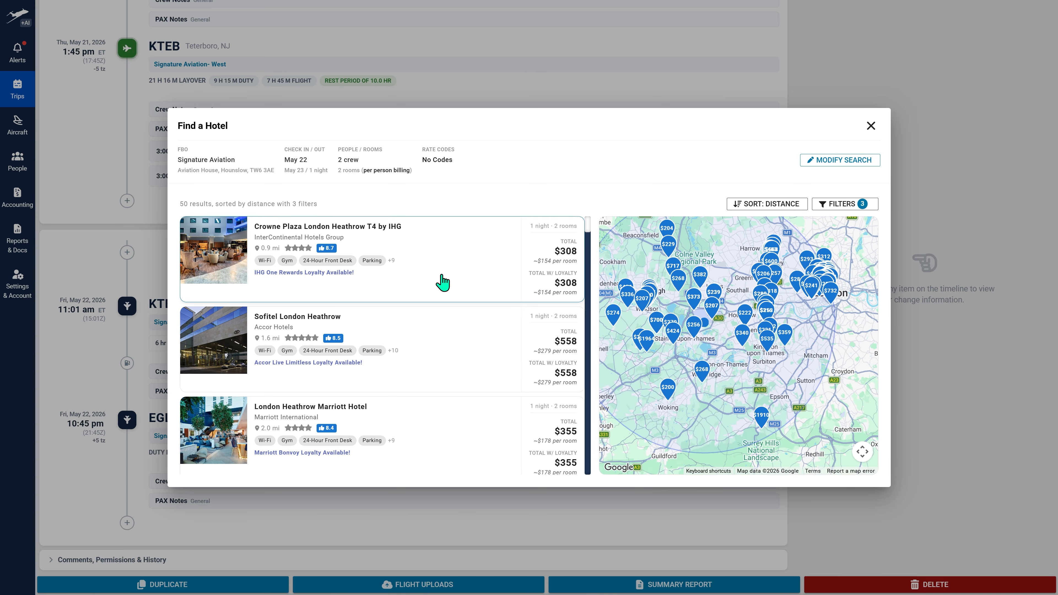
{"action": "left_click", "coordinate": [699, 278]}
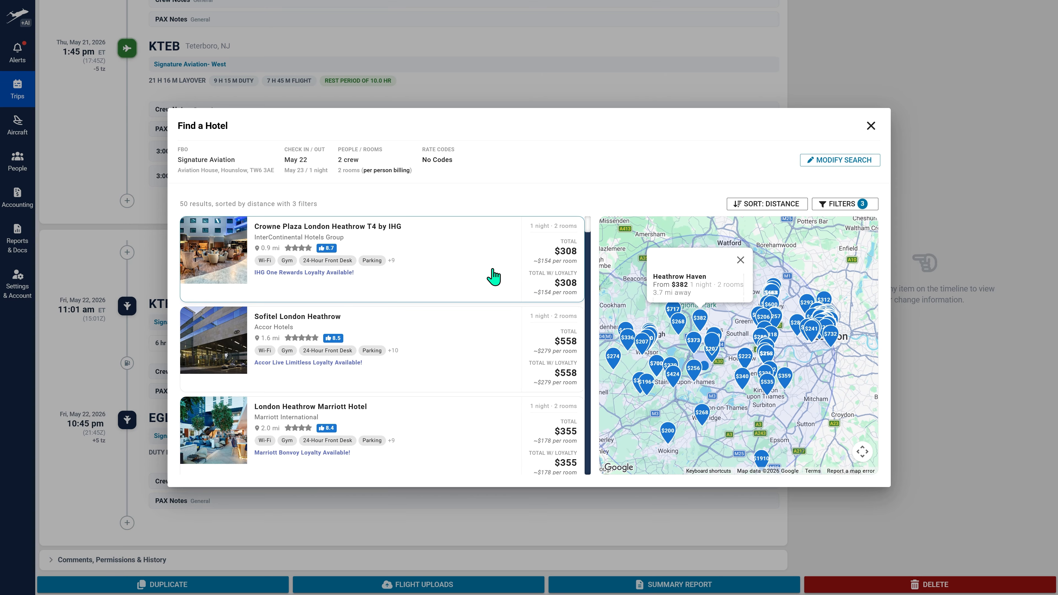
{"action": "left_click", "coordinate": [480, 256]}
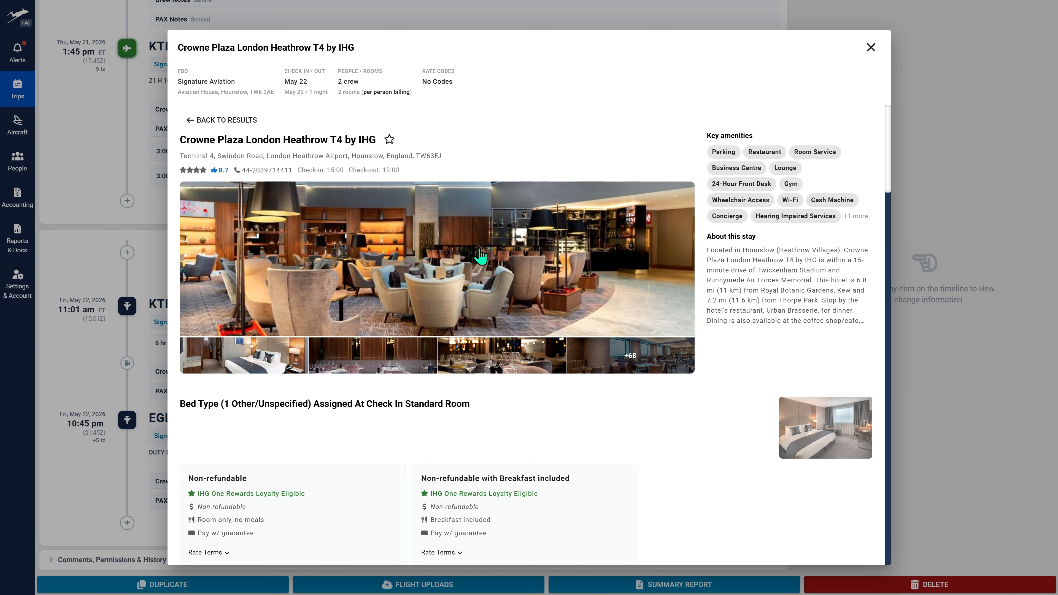
- Review the room rates and select the room-only non-refundable rate for 1 King Bed(s) Standard Room With Walk In Shower
{"action": "scroll", "coordinate": [490, 274], "scroll_direction": "down", "scroll_amount": 10}
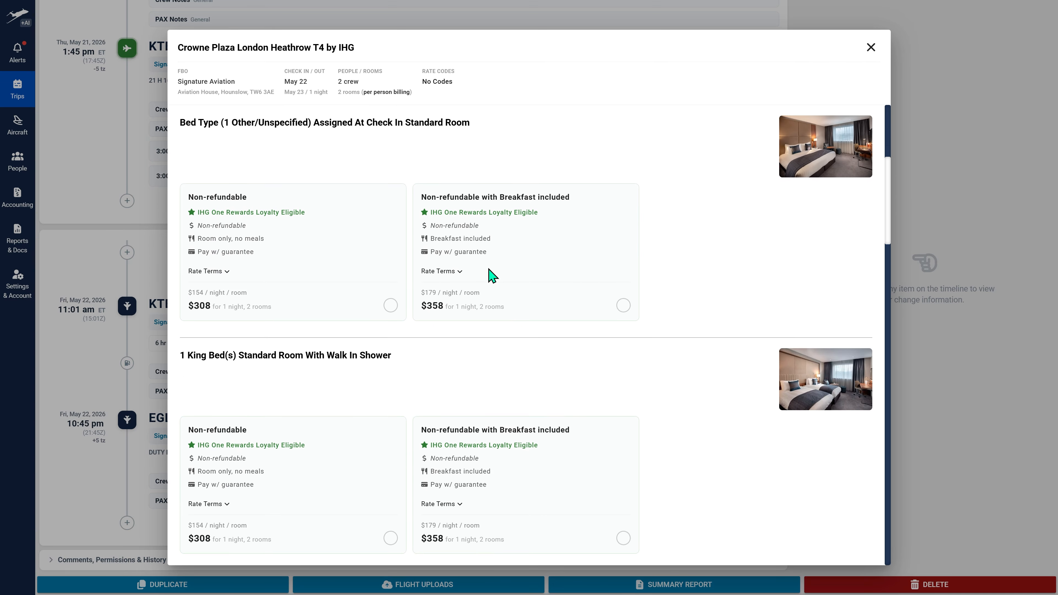
{"action": "scroll", "coordinate": [489, 275], "scroll_direction": "down", "scroll_amount": 10}
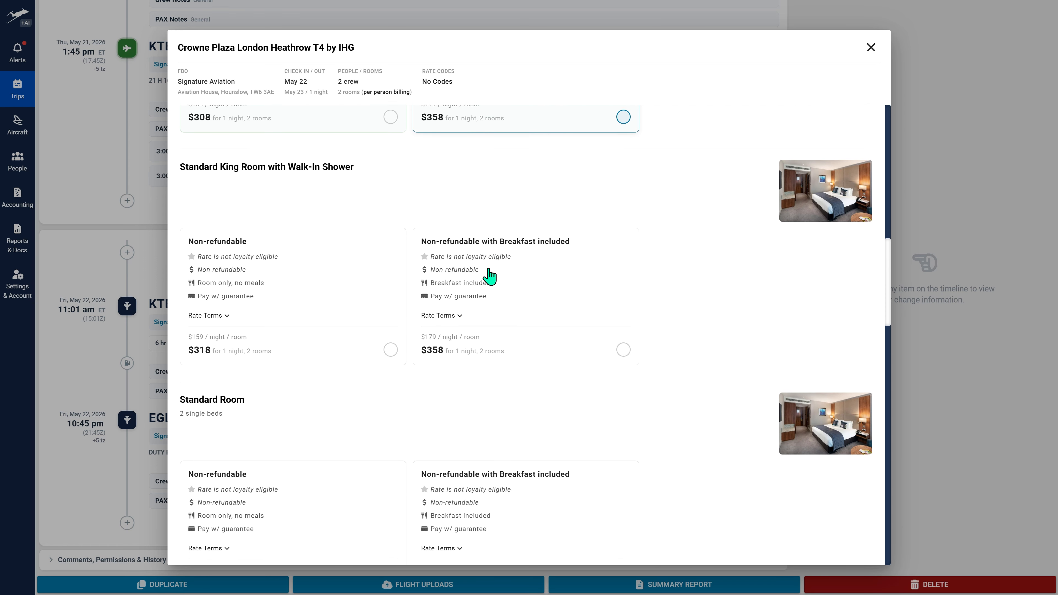
{"action": "scroll", "coordinate": [489, 276], "scroll_direction": "up", "scroll_amount": 10}
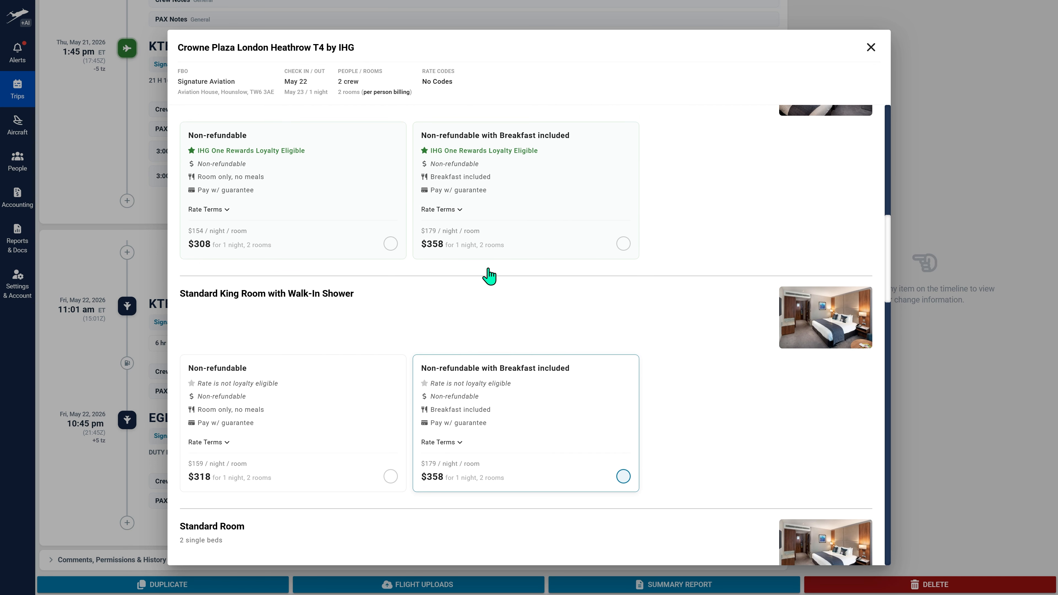
{"action": "scroll", "coordinate": [495, 271], "scroll_direction": "up", "scroll_amount": 2}
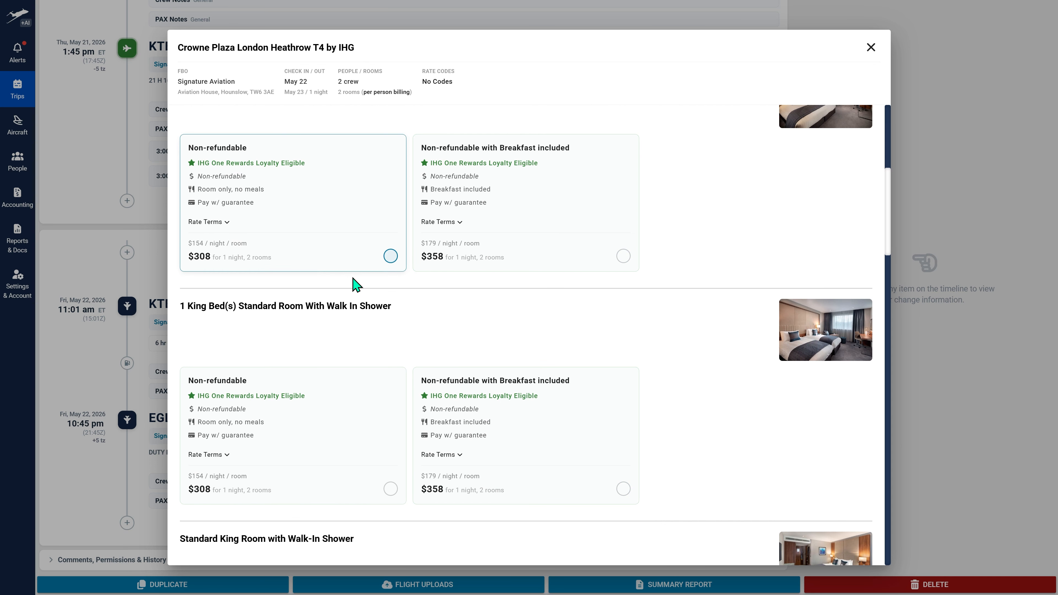
{"action": "left_click", "coordinate": [391, 489]}
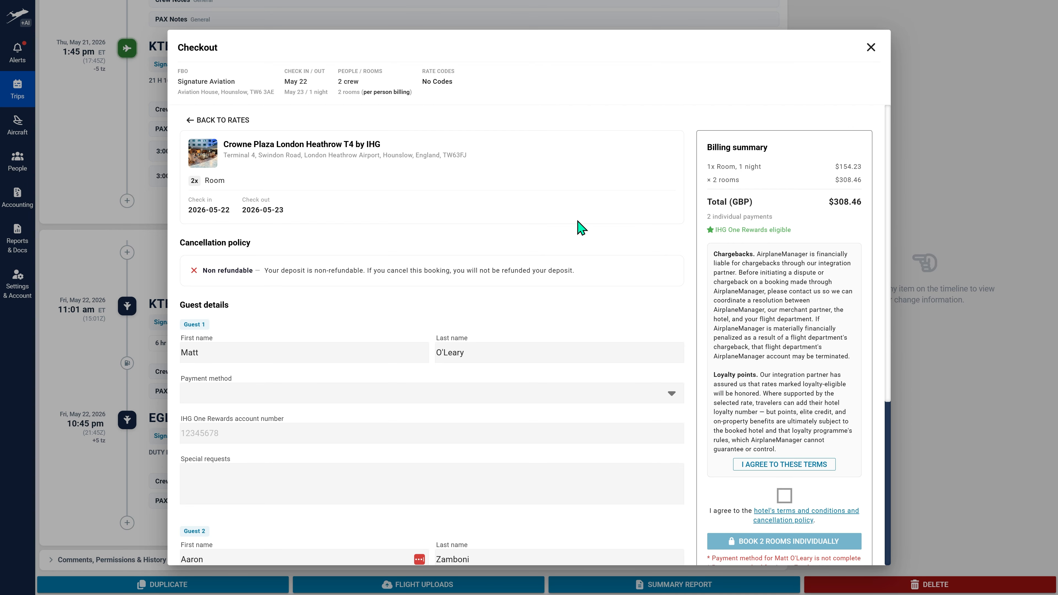
- Choose Guest 1's saved Visa card as the payment method and enter its CVC
{"action": "scroll", "coordinate": [580, 234], "scroll_direction": "down", "scroll_amount": 4}
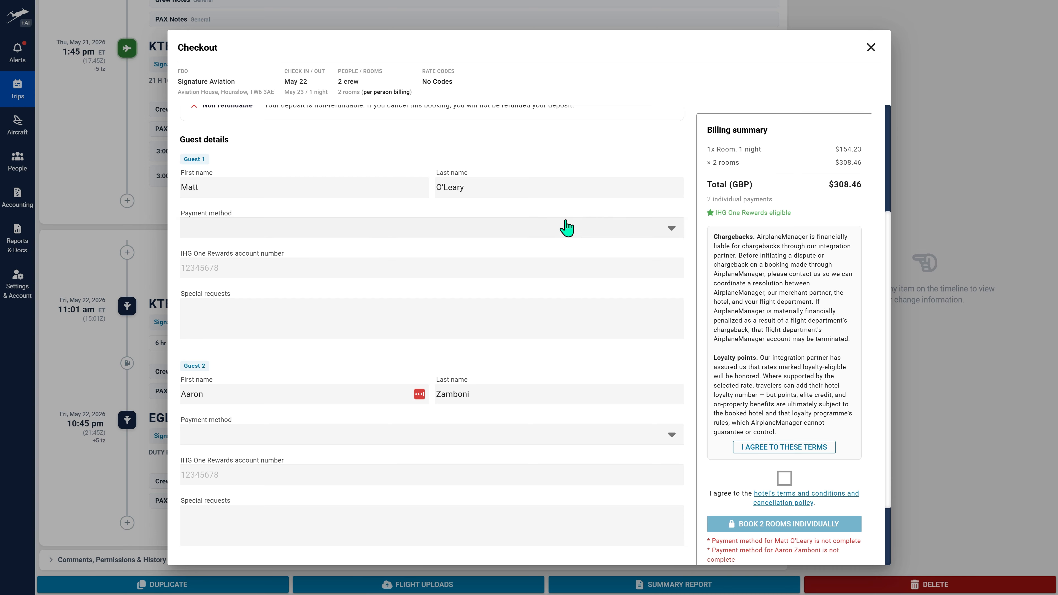
{"action": "scroll", "coordinate": [541, 213], "scroll_direction": "down", "scroll_amount": 2}
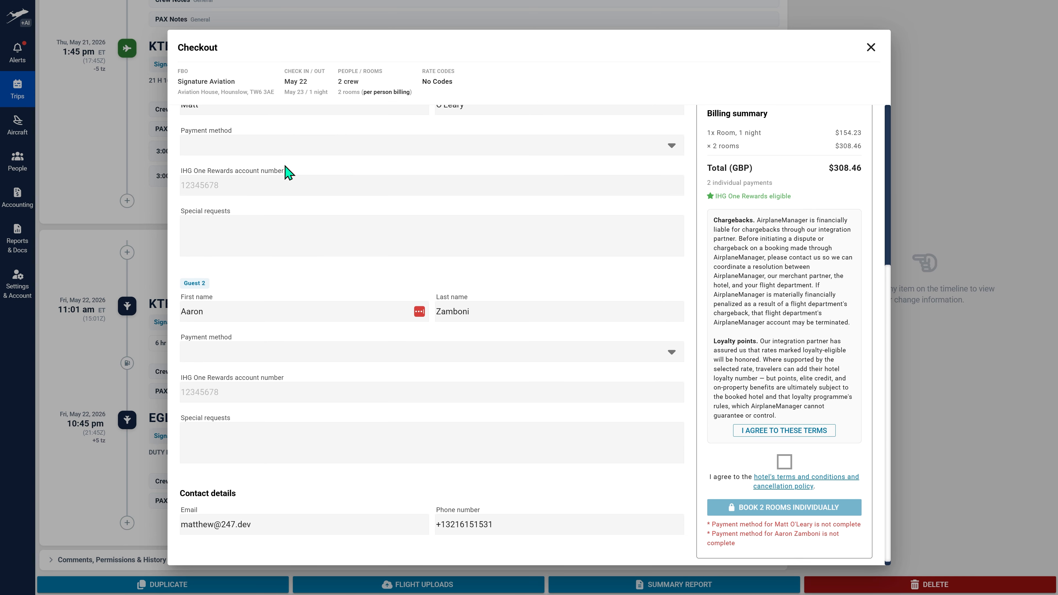
{"action": "left_click", "coordinate": [259, 146]}
{"action": "left_click", "coordinate": [293, 174]}
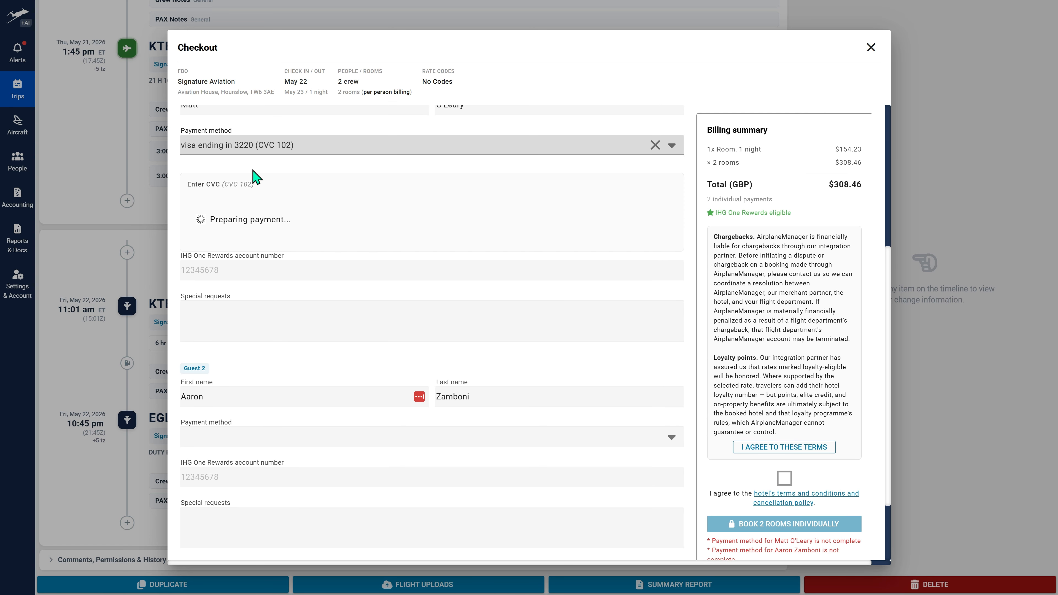
{"action": "left_click", "coordinate": [269, 204]}
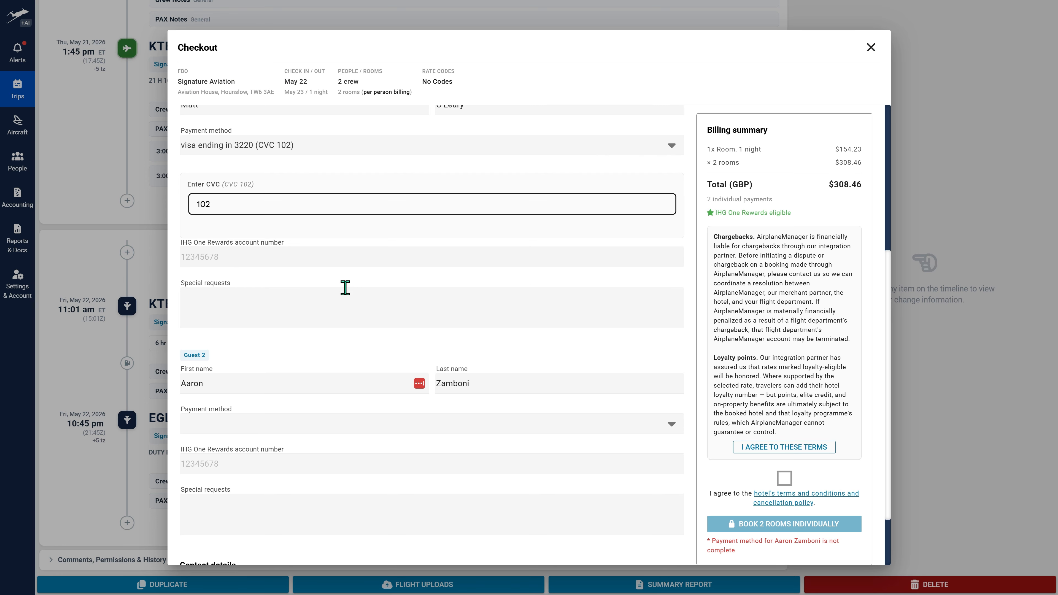
- Choose Guest 2's own saved Visa card as the payment method and enter its CVC
{"action": "scroll", "coordinate": [346, 290], "scroll_direction": "down", "scroll_amount": 2}
{"action": "left_click", "coordinate": [289, 349]}
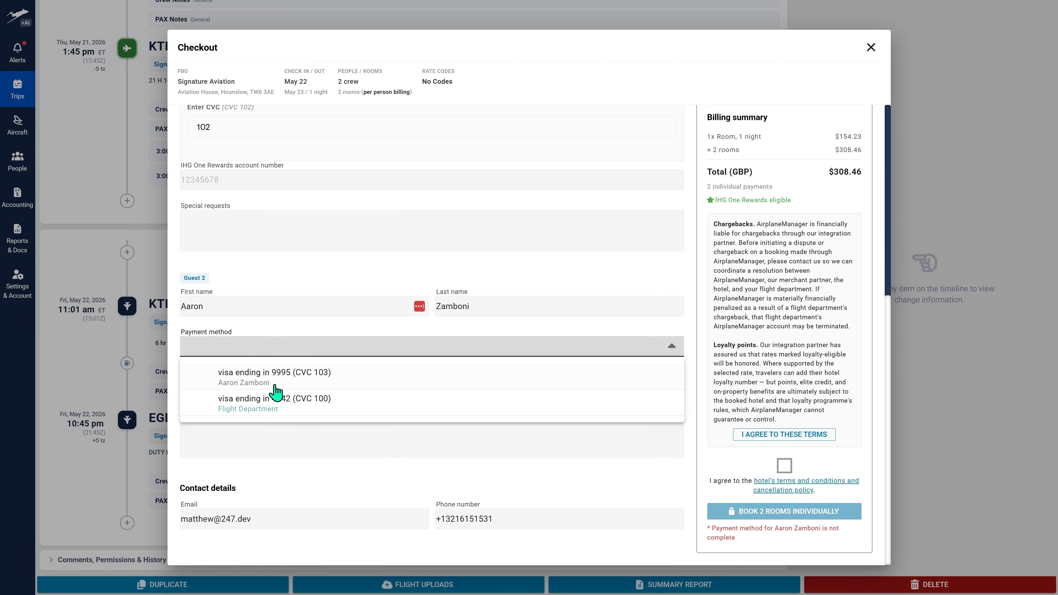
{"action": "left_click", "coordinate": [271, 376]}
{"action": "left_click", "coordinate": [262, 400]}
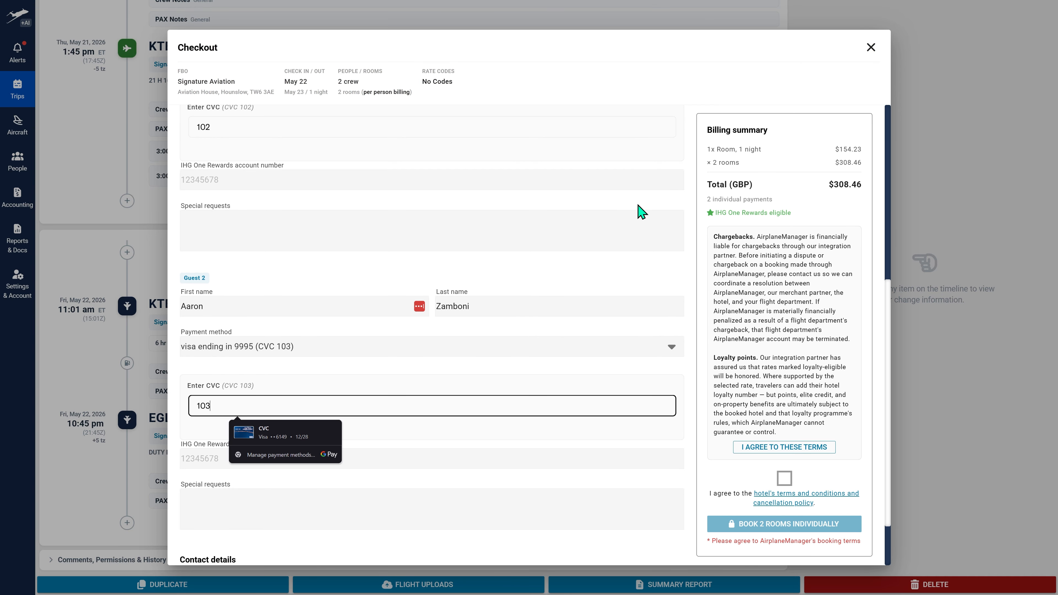
- Agree to AirplaneManager's booking terms and the hotel's terms, book the 2 rooms individually, and close the booking confirmation
{"action": "left_click", "coordinate": [785, 226]}
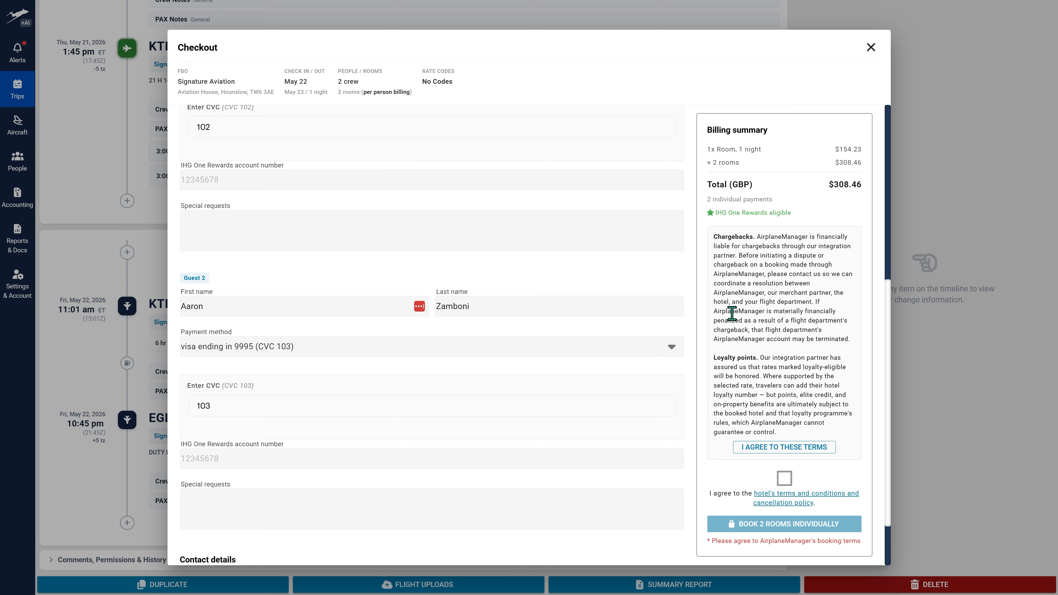
{"action": "left_click", "coordinate": [773, 449]}
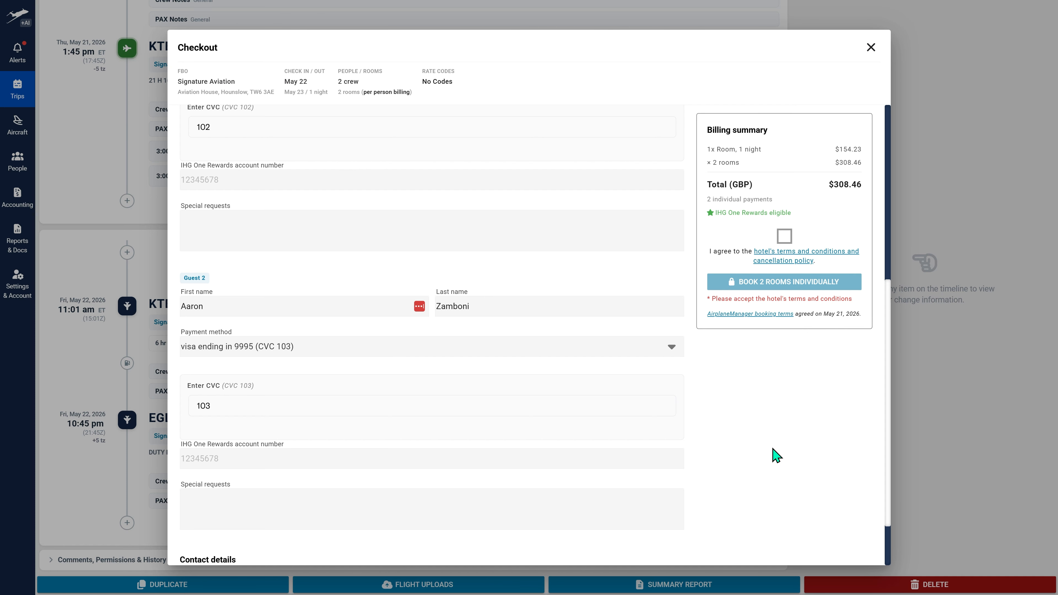
{"action": "left_click", "coordinate": [782, 237]}
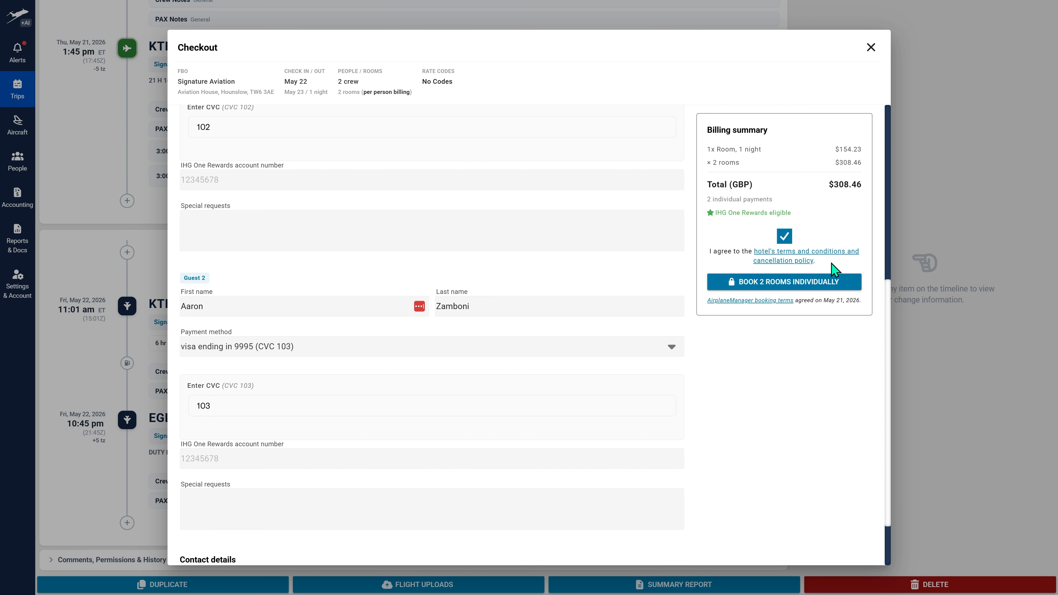
{"action": "left_click", "coordinate": [782, 281]}
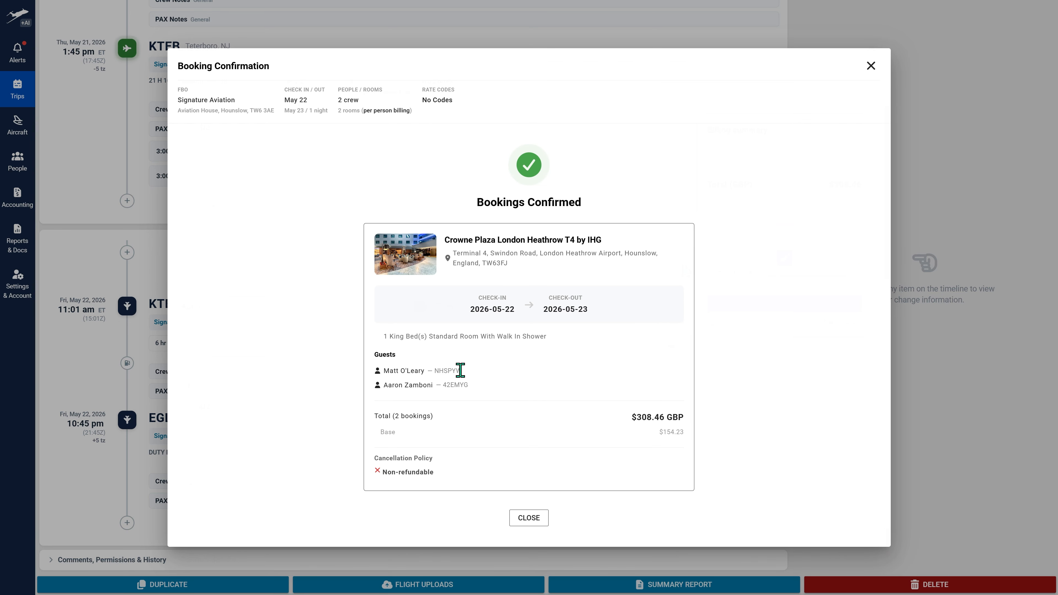
{"action": "left_click", "coordinate": [528, 517]}
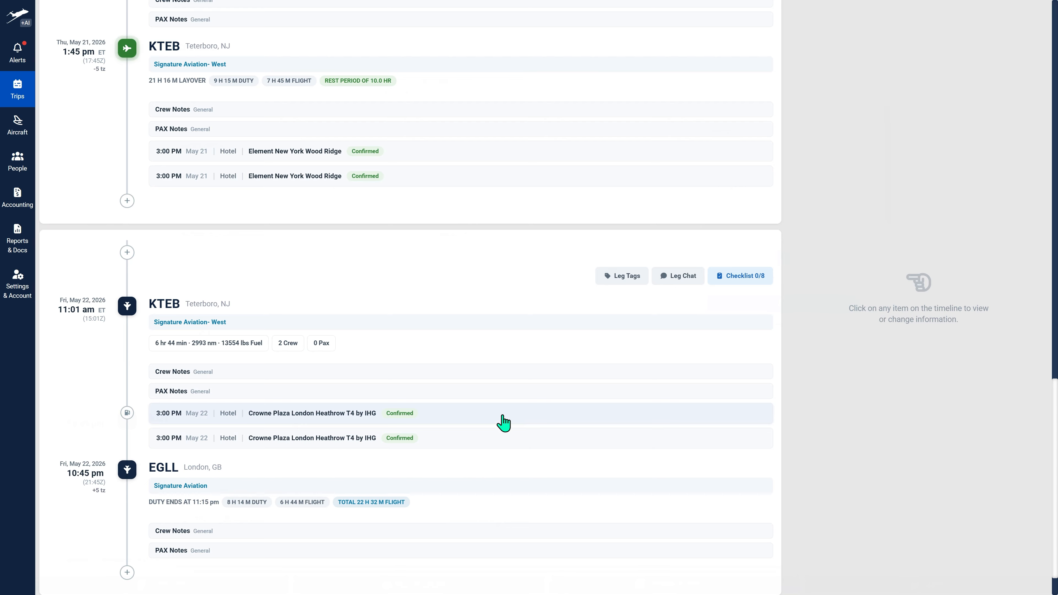
- View the details of the first Crowne Plaza reservation on the May 22 leg and close them without changes
{"action": "left_click", "coordinate": [319, 424]}
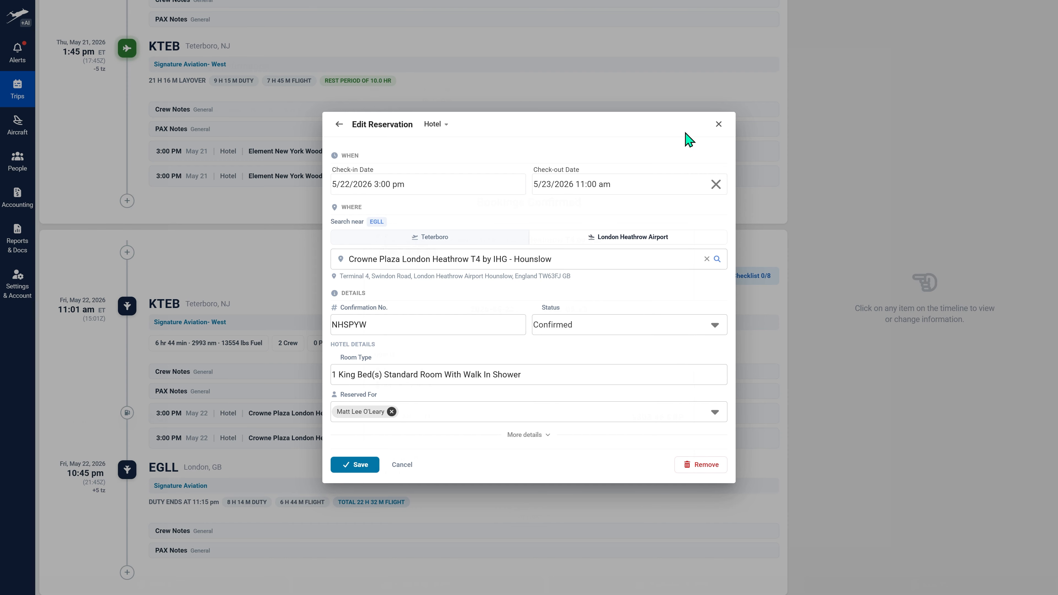
{"action": "left_click", "coordinate": [717, 125]}
{"action": "scroll", "coordinate": [281, 323], "scroll_direction": "down", "scroll_amount": 2}
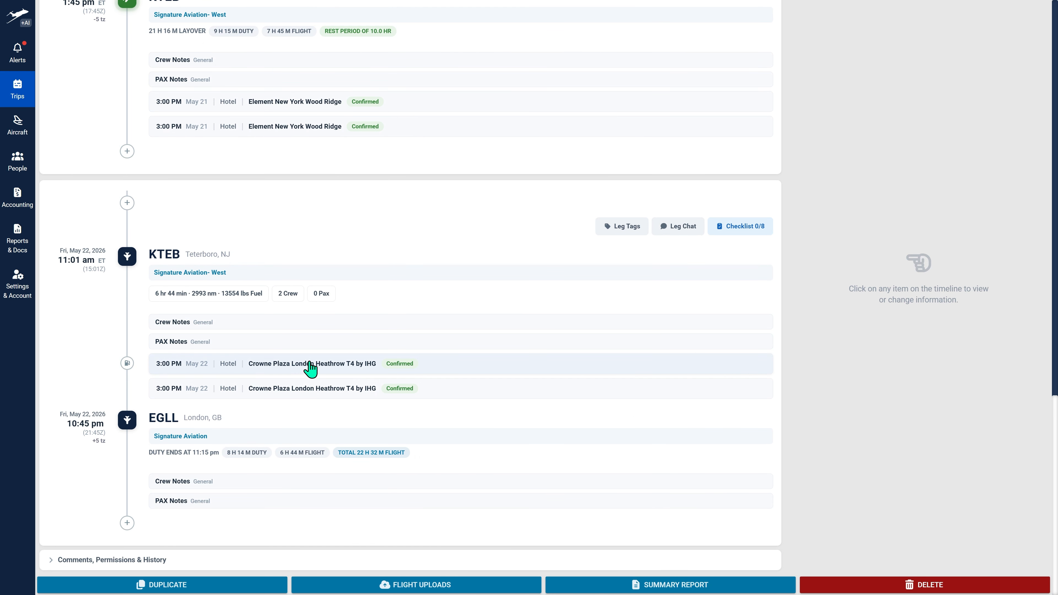
- Cancel the first guest's Crowne Plaza booking with the hotel instead of only removing it from AirplaneManager
{"action": "left_click", "coordinate": [297, 370]}
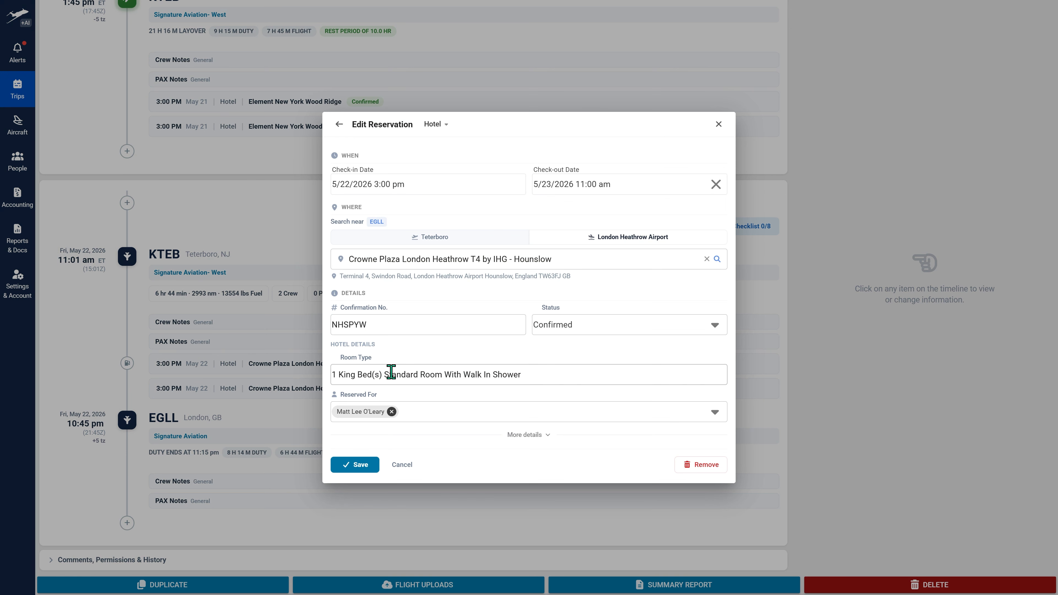
{"action": "left_click", "coordinate": [718, 467]}
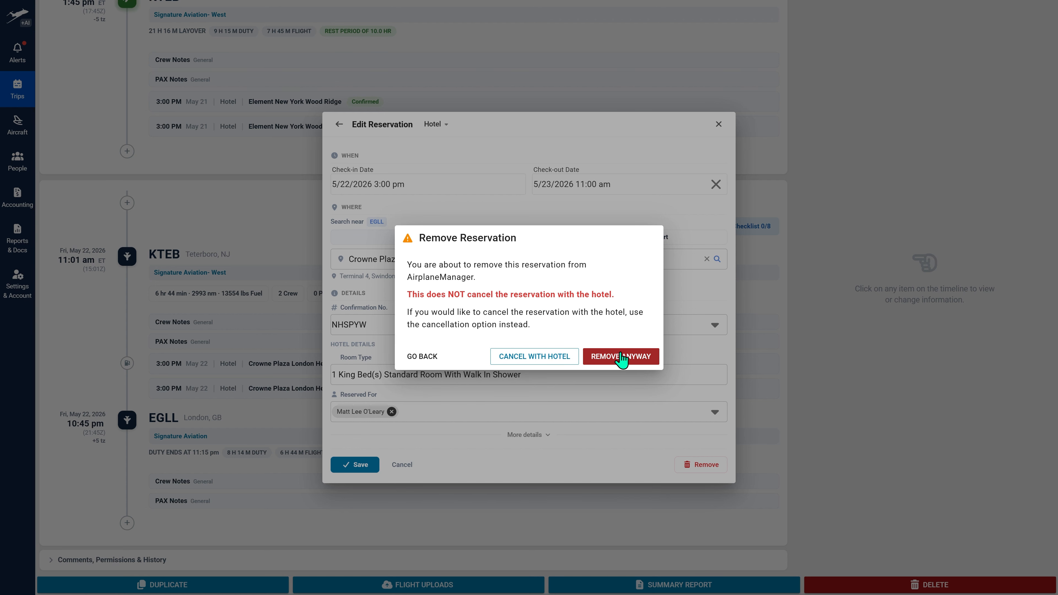
{"action": "left_click", "coordinate": [542, 358]}
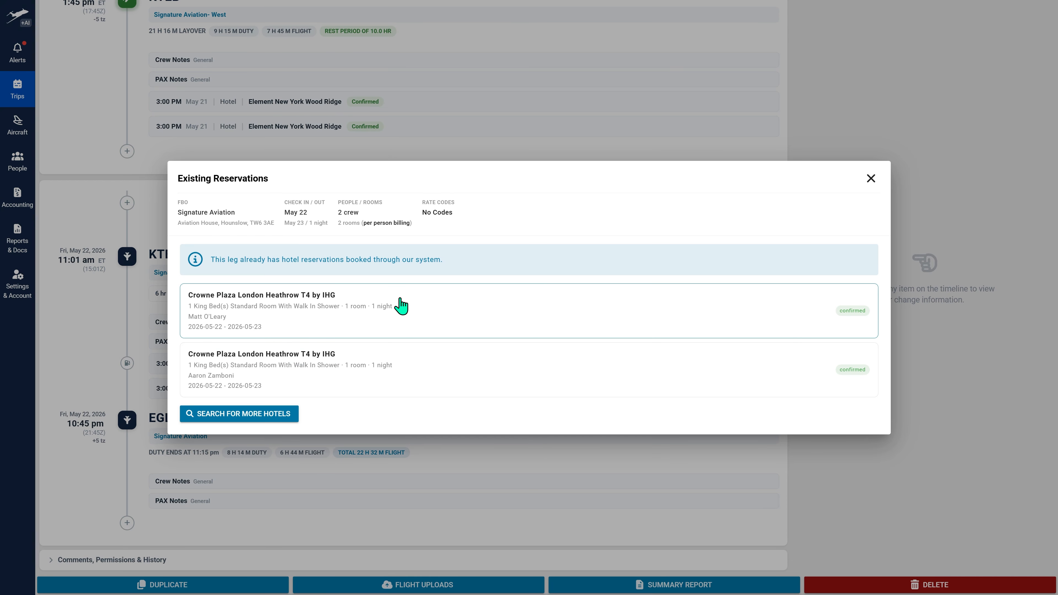
{"action": "left_click", "coordinate": [401, 307]}
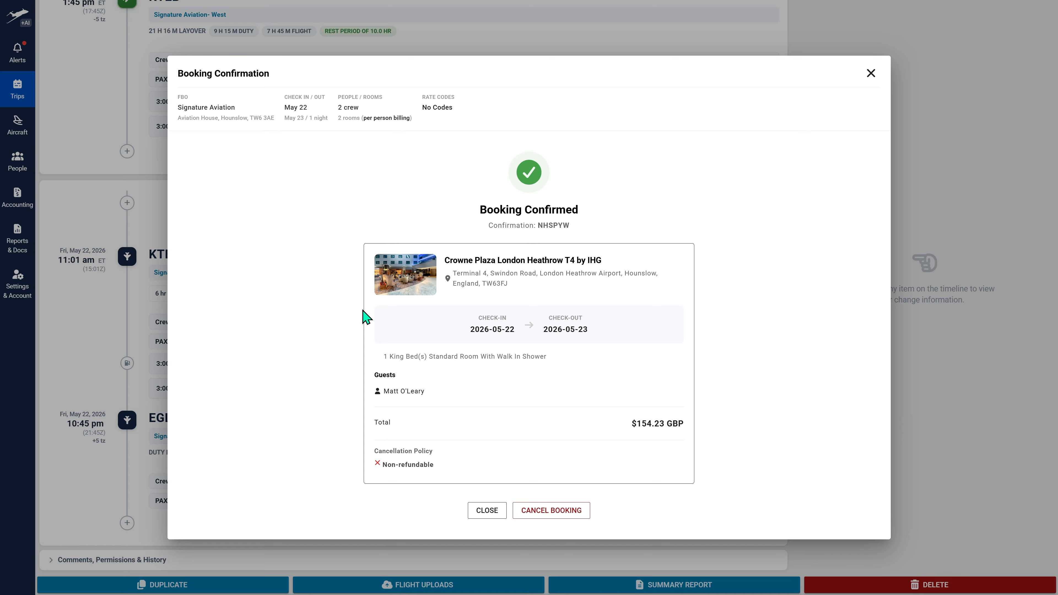
{"action": "left_click", "coordinate": [552, 511]}
{"action": "left_click", "coordinate": [610, 340]}
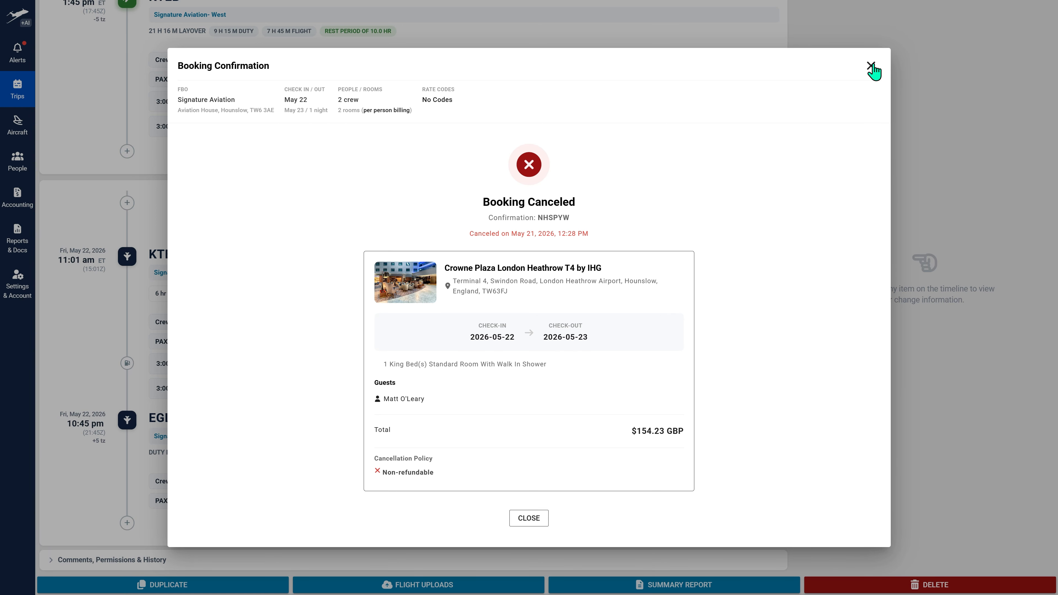
{"action": "left_click", "coordinate": [531, 523]}
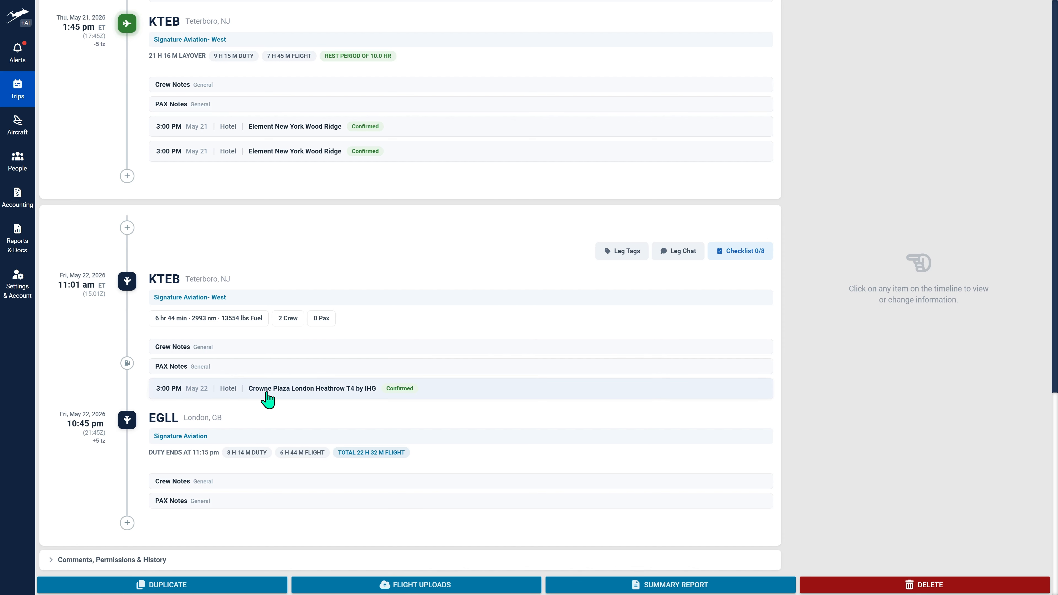
- Check the leg's existing hotel reservations through a new crew hotel booking with AM after EGLL, without booking another
{"action": "left_click", "coordinate": [127, 523]}
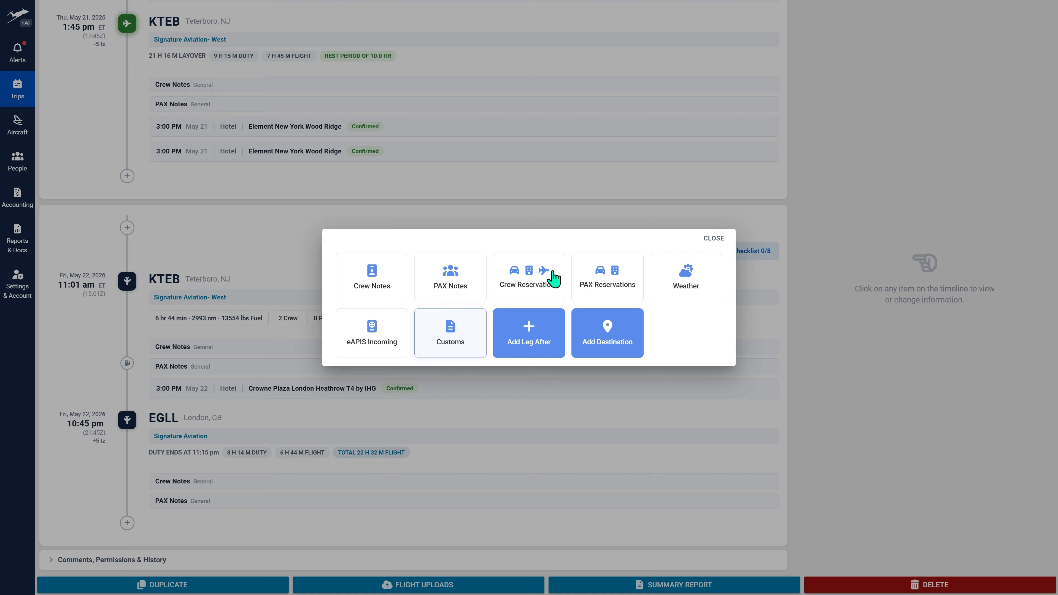
{"action": "left_click", "coordinate": [540, 277]}
{"action": "left_click", "coordinate": [525, 318]}
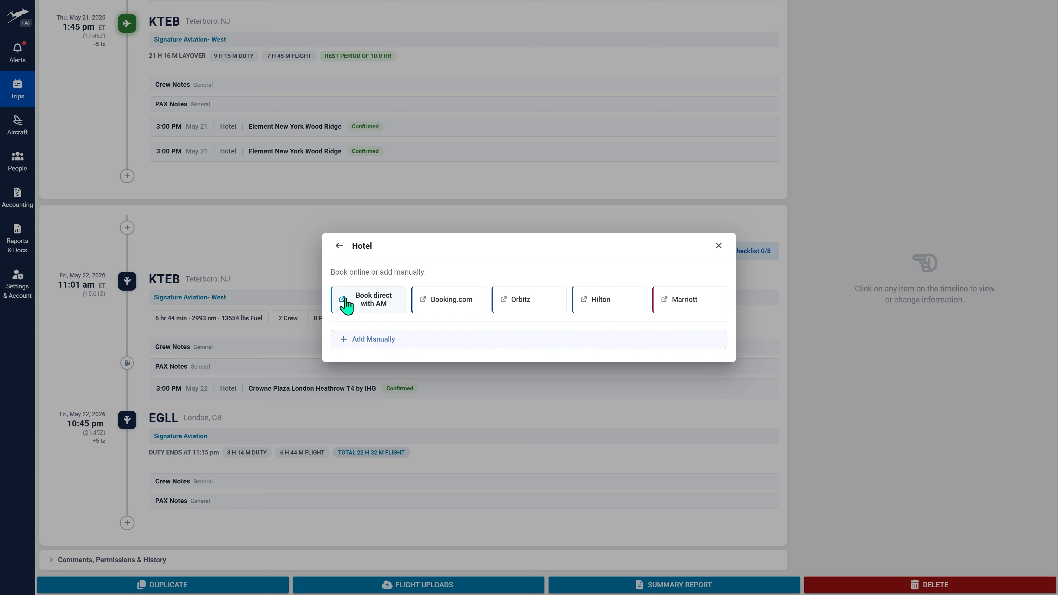
{"action": "left_click", "coordinate": [343, 302]}
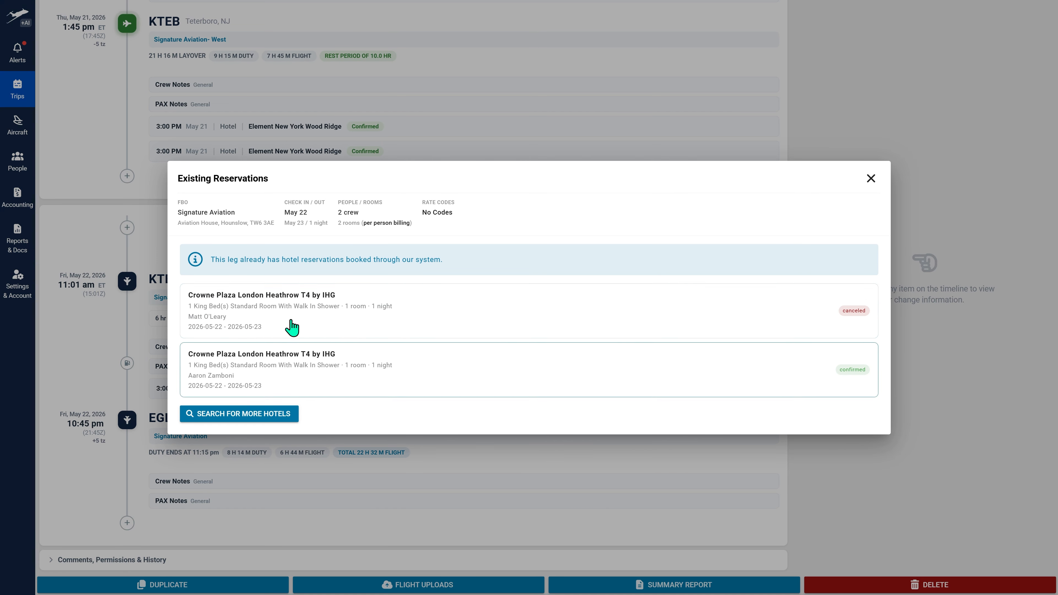
{"action": "left_click", "coordinate": [870, 179]}
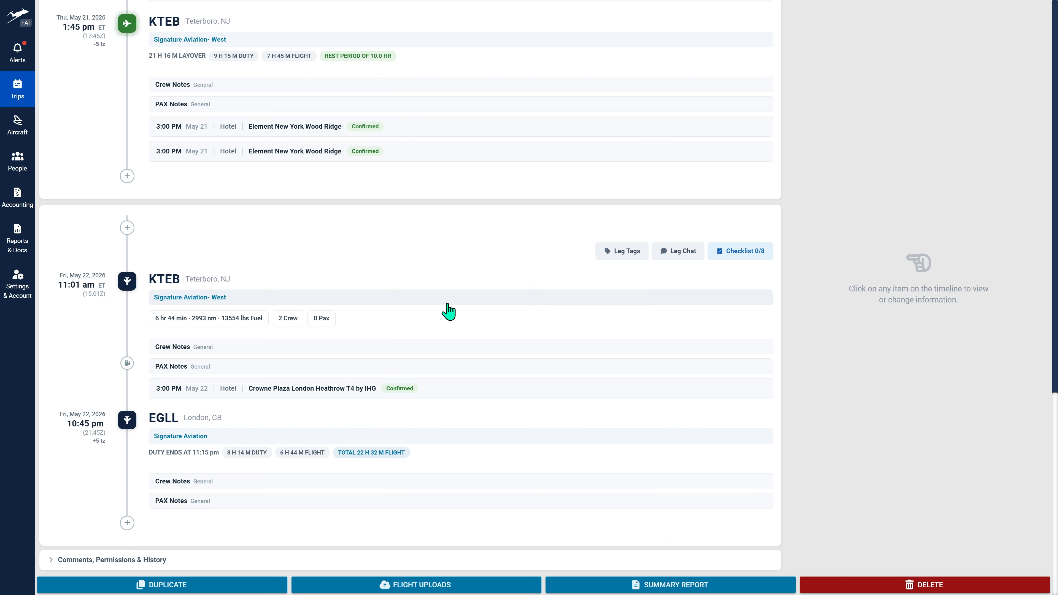
- Review the remaining Crowne Plaza London Heathrow T4 reservation on the May 22 leg and save it without changes
{"action": "left_click", "coordinate": [315, 390]}
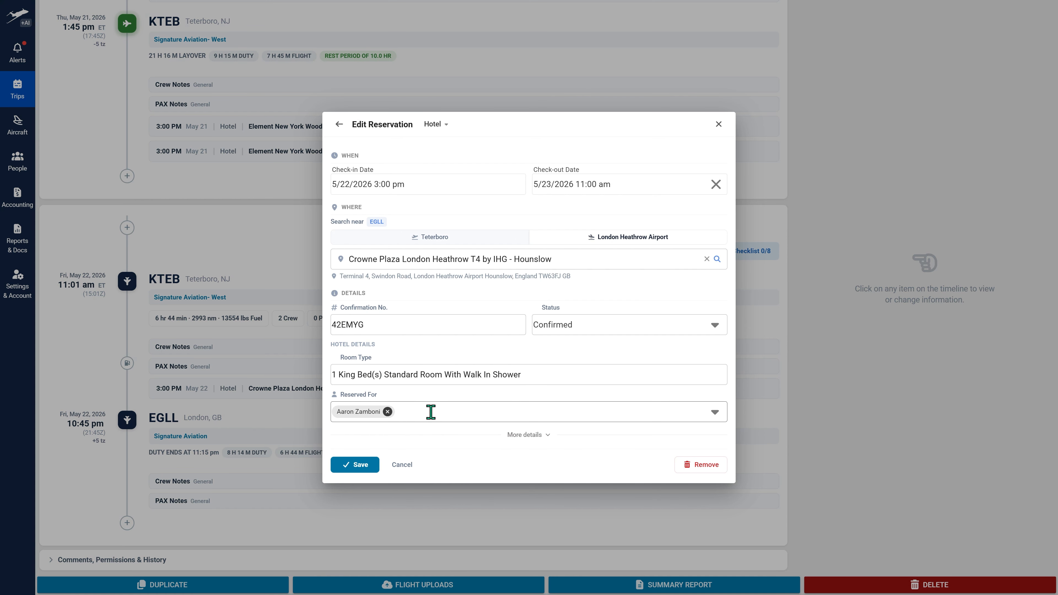
{"action": "left_click", "coordinate": [359, 464]}
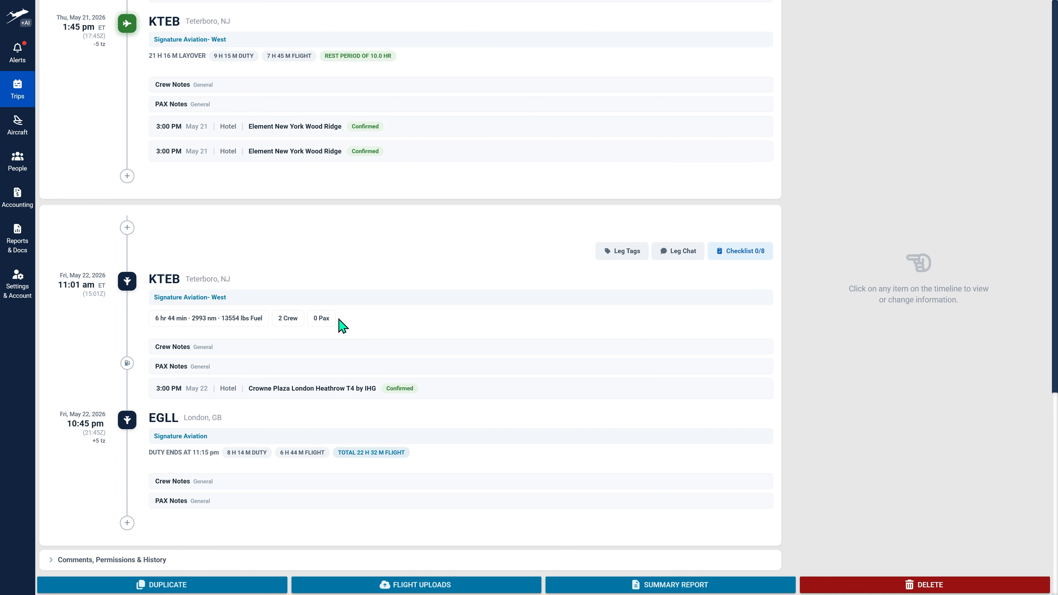
- Change the May 19 Hertz ground transport reservation's type to General, accept clearing its type-specific details, and expand the additional details
{"action": "scroll", "coordinate": [343, 325], "scroll_direction": "up", "scroll_amount": 10}
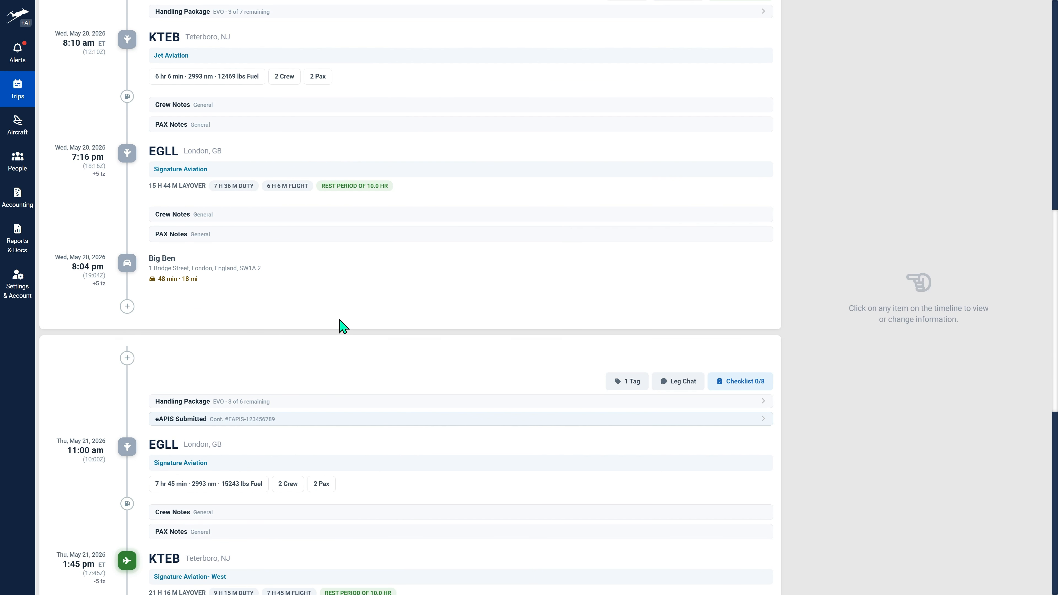
{"action": "scroll", "coordinate": [340, 320], "scroll_direction": "down", "scroll_amount": 8}
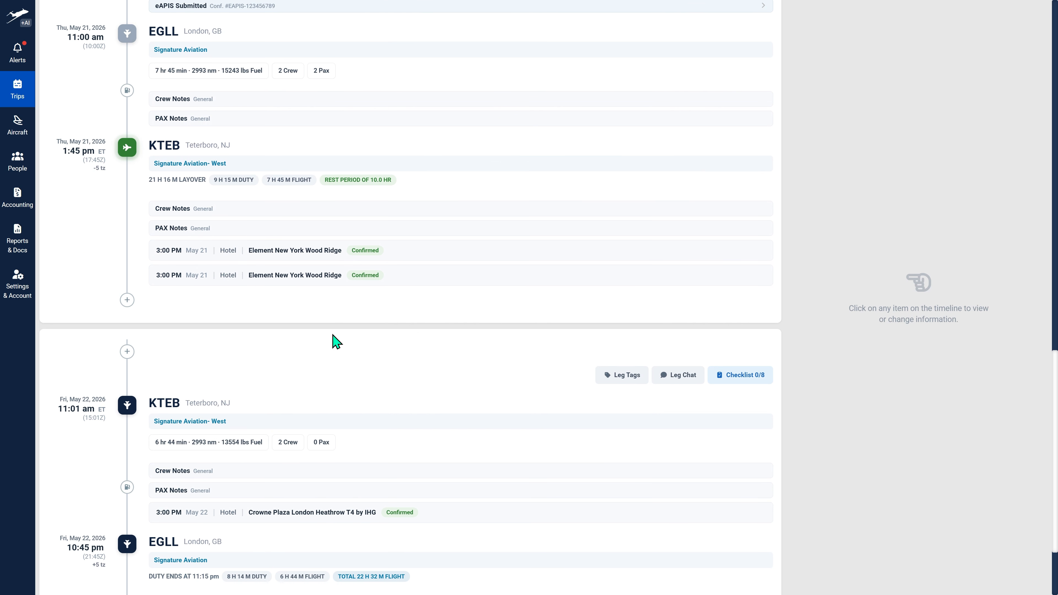
{"action": "scroll", "coordinate": [337, 338], "scroll_direction": "up", "scroll_amount": 17}
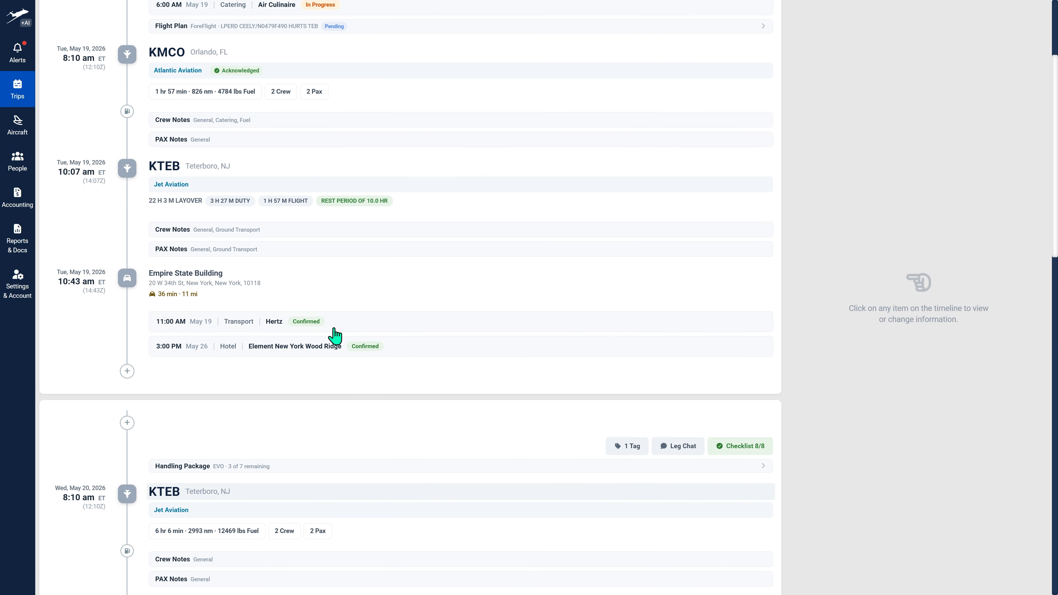
{"action": "scroll", "coordinate": [334, 249], "scroll_direction": "up", "scroll_amount": 3}
{"action": "left_click", "coordinate": [283, 451]}
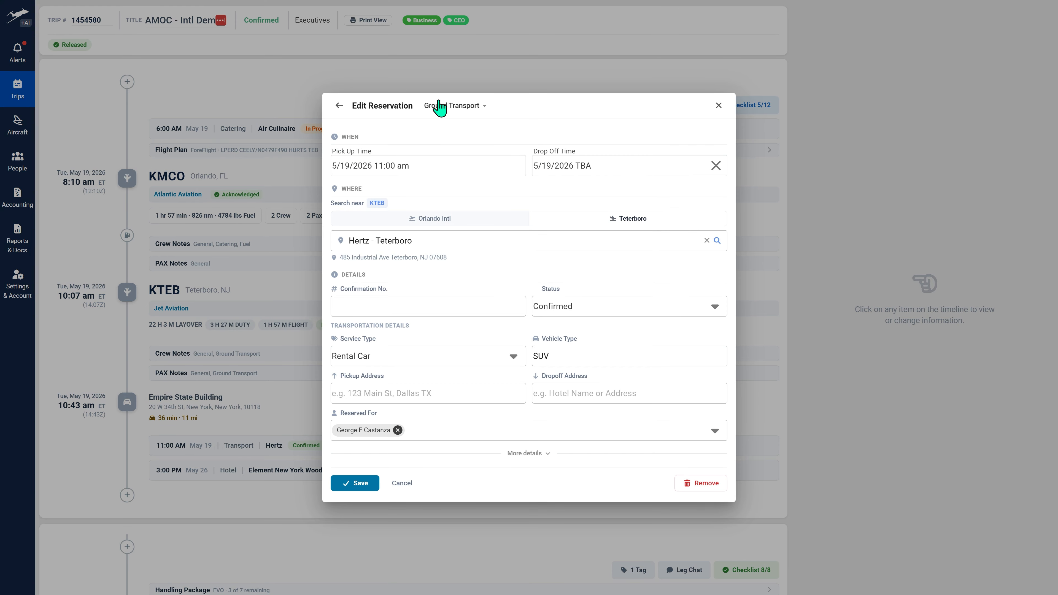
{"action": "left_click", "coordinate": [459, 108]}
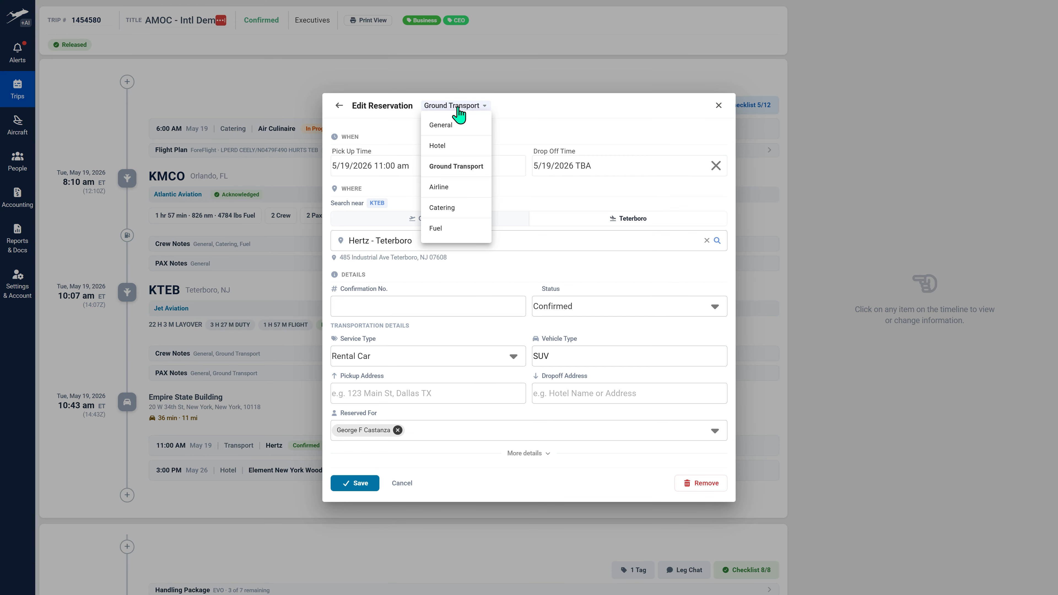
{"action": "left_click", "coordinate": [457, 125]}
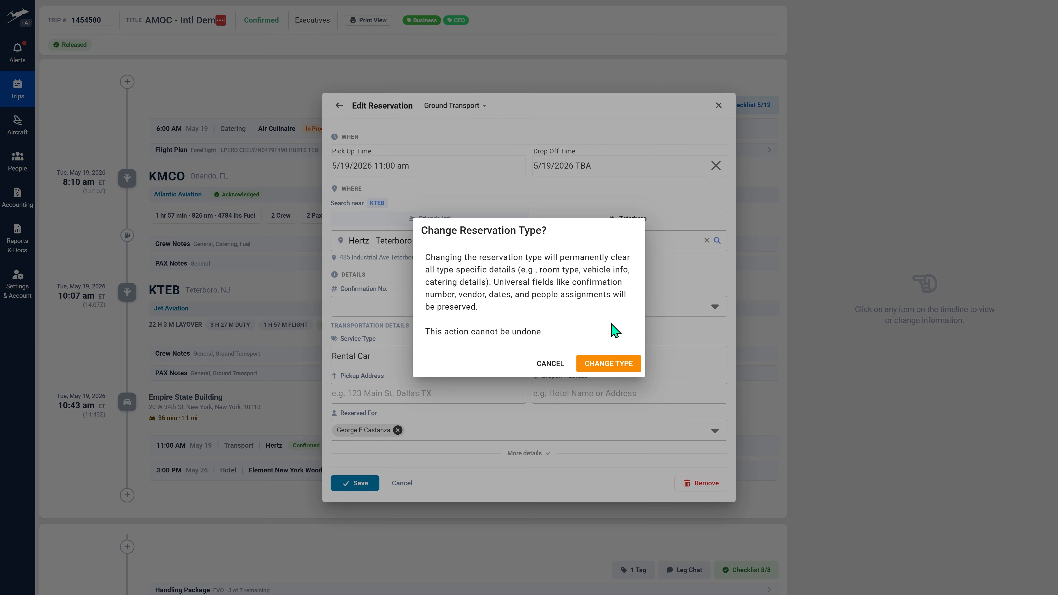
{"action": "left_click", "coordinate": [616, 365]}
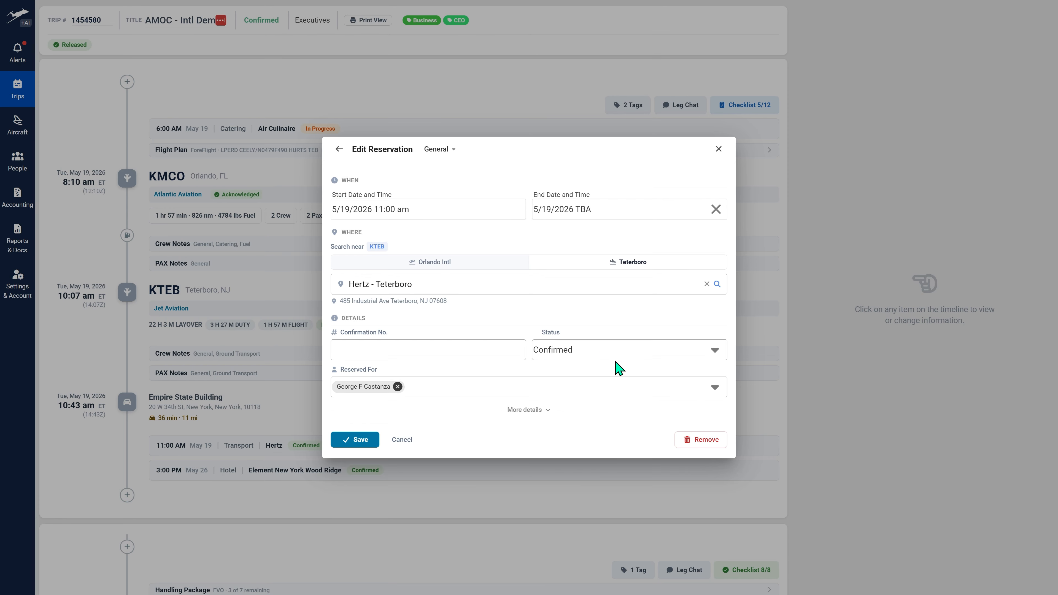
{"action": "left_click", "coordinate": [526, 411]}
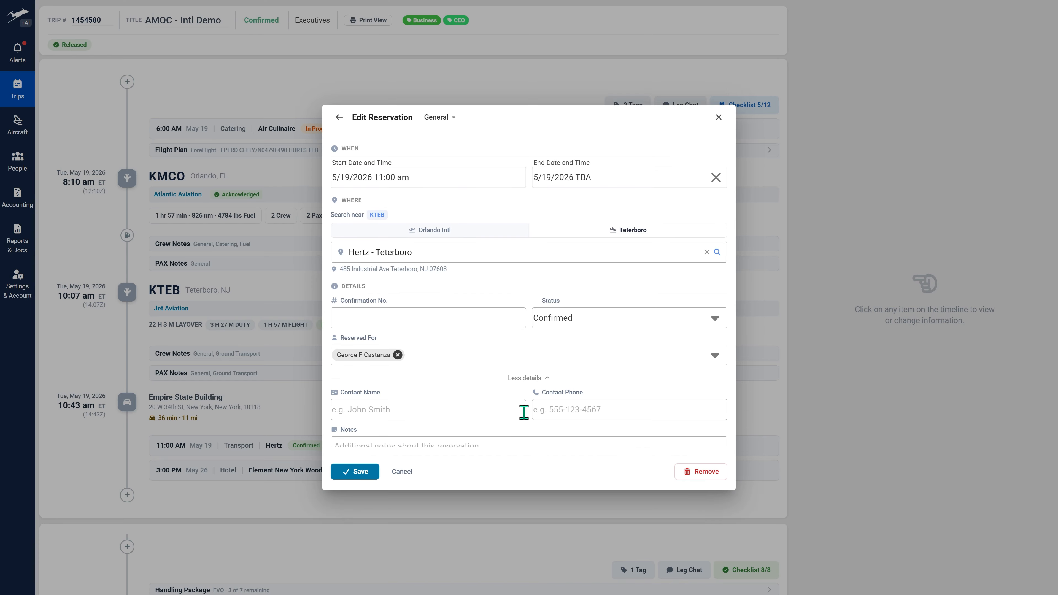